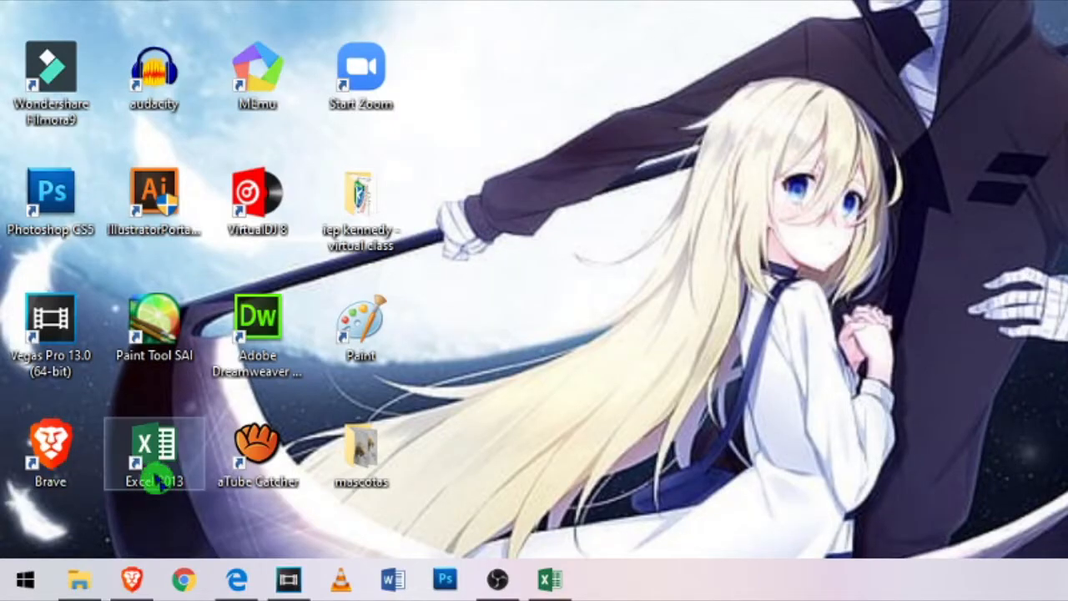
# Look up Excel 2013 in the Microsoft Office 2013 program group and switch to the open Excel workbook
pyautogui.click(32, 579)
pyautogui.scroll(-4, 251, 375)
pyautogui.scroll(-15, 257, 377)
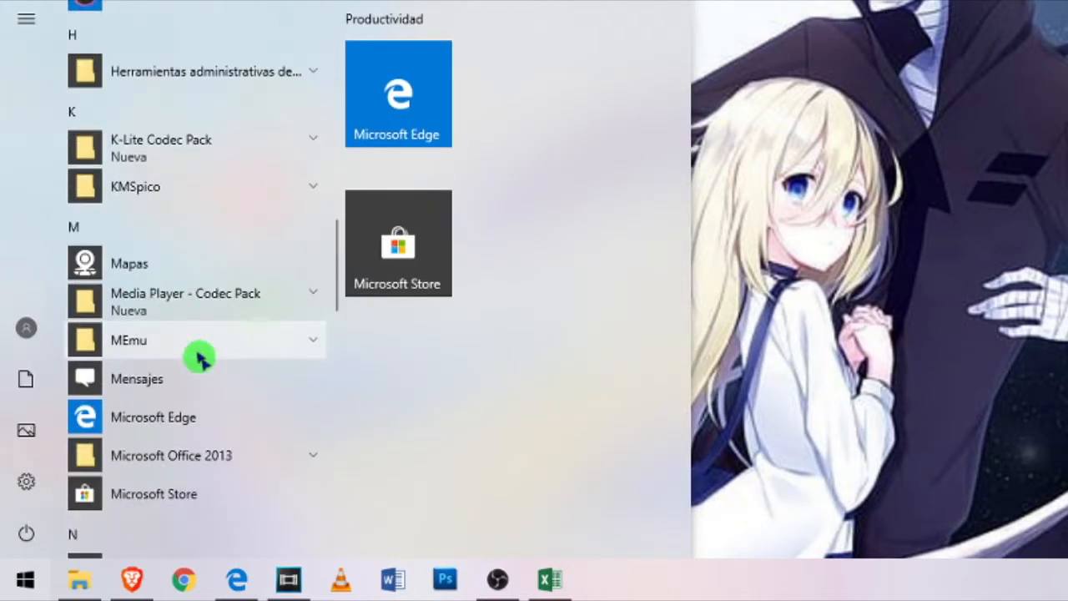
pyautogui.scroll(-5, 200, 357)
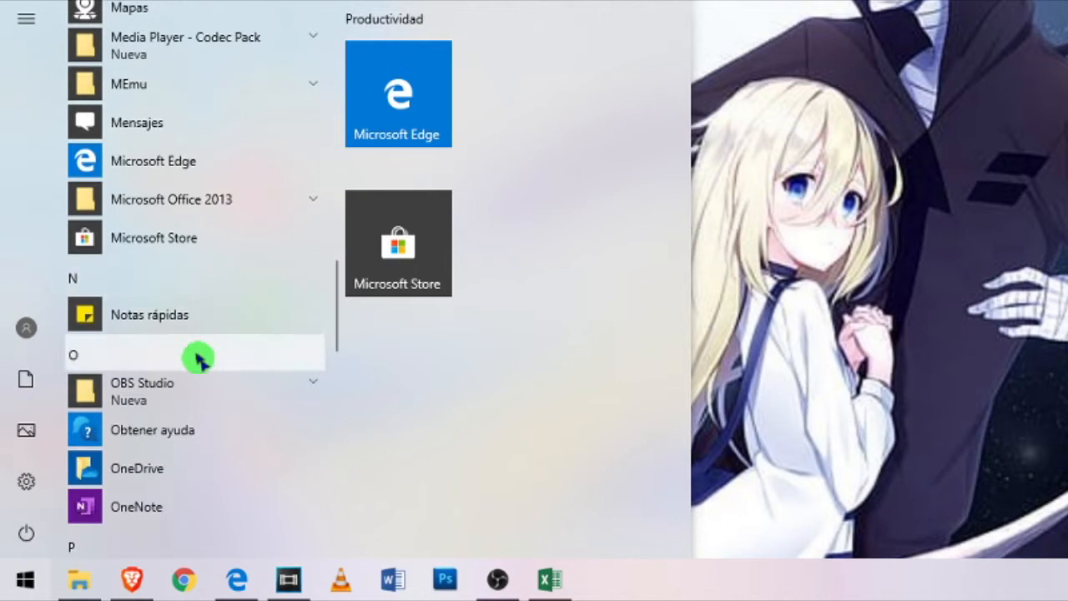
pyautogui.click(308, 210)
pyautogui.scroll(-4, 215, 398)
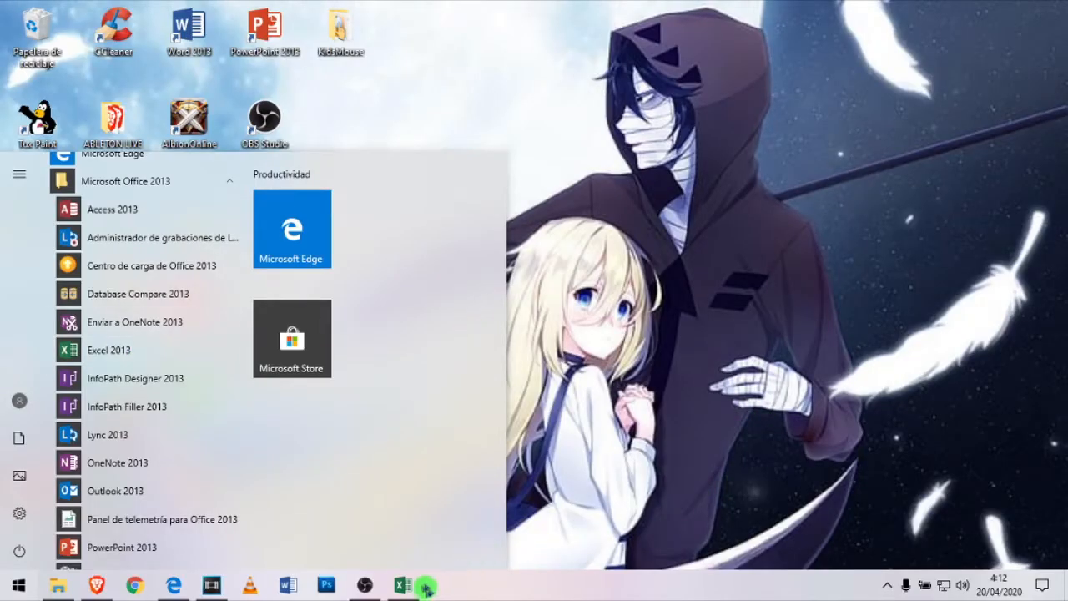
pyautogui.click(409, 587)
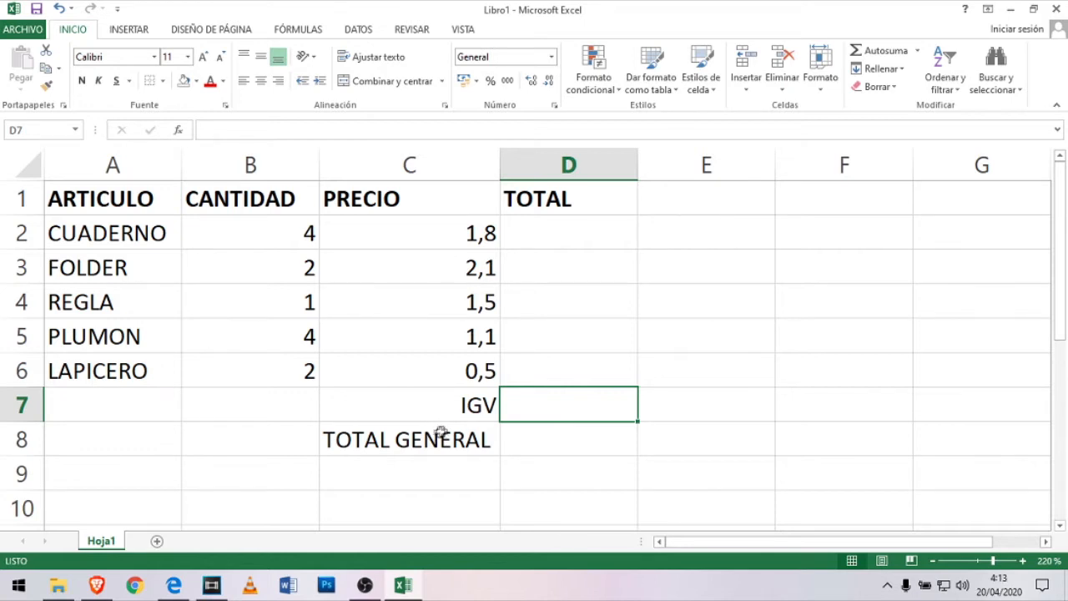
# Examine the CANTIDAD and PRECIO values of the articles in rows 2 to 4
pyautogui.scroll(-3, 381, 346)
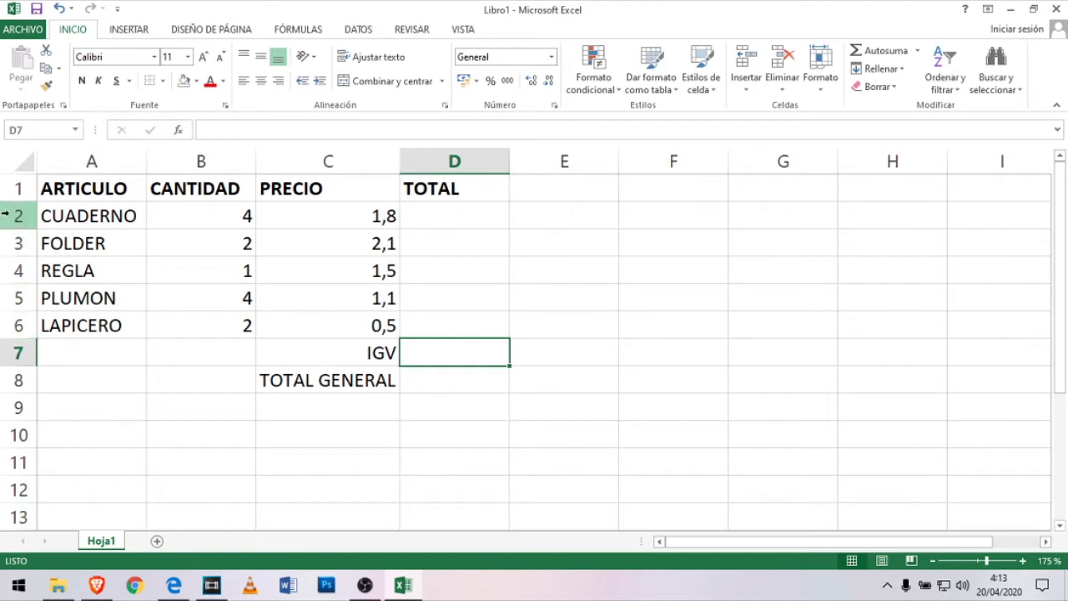
pyautogui.click(224, 223)
pyautogui.click(303, 217)
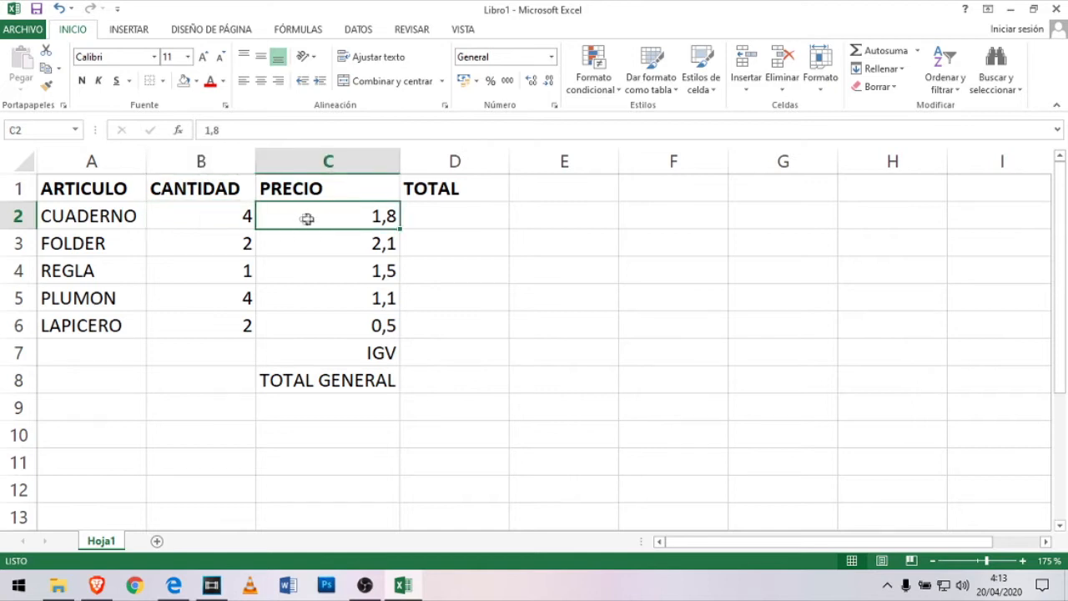
pyautogui.moveTo(456, 214); pyautogui.dragTo(461, 248)
pyautogui.click(462, 248)
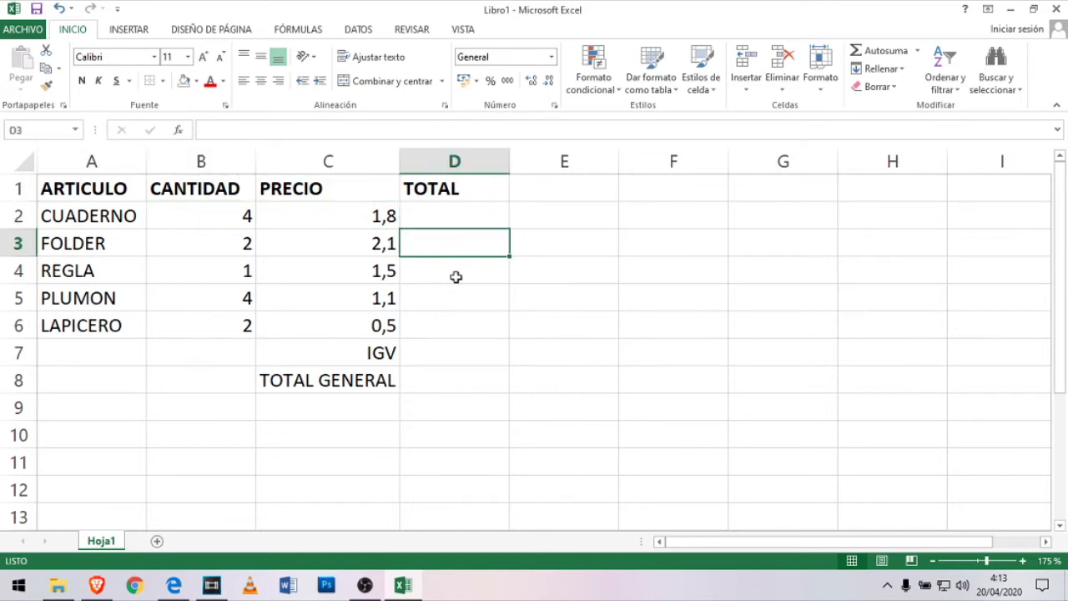
pyautogui.click(456, 277)
pyautogui.click(307, 272)
pyautogui.click(294, 241)
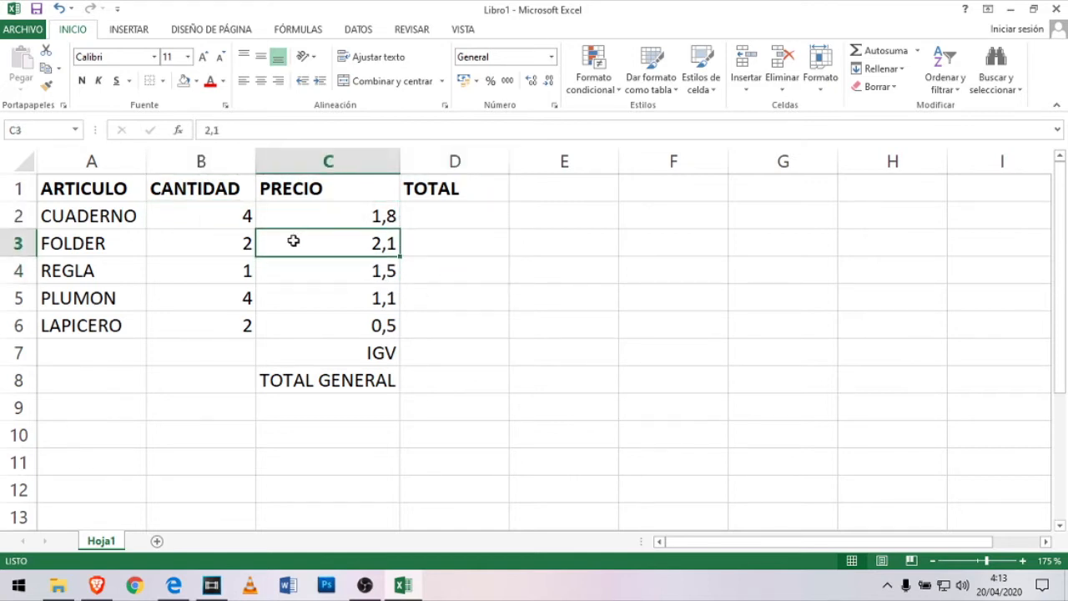
pyautogui.click(291, 215)
pyautogui.click(203, 217)
pyautogui.click(197, 245)
pyautogui.click(195, 269)
pyautogui.click(295, 273)
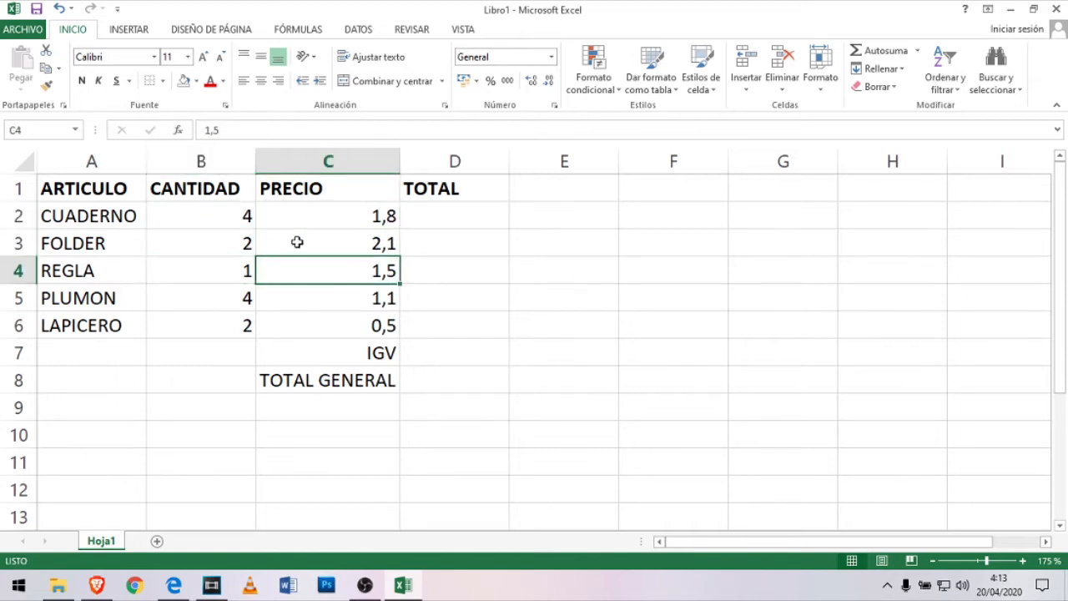
pyautogui.click(297, 242)
pyautogui.click(312, 217)
pyautogui.click(222, 217)
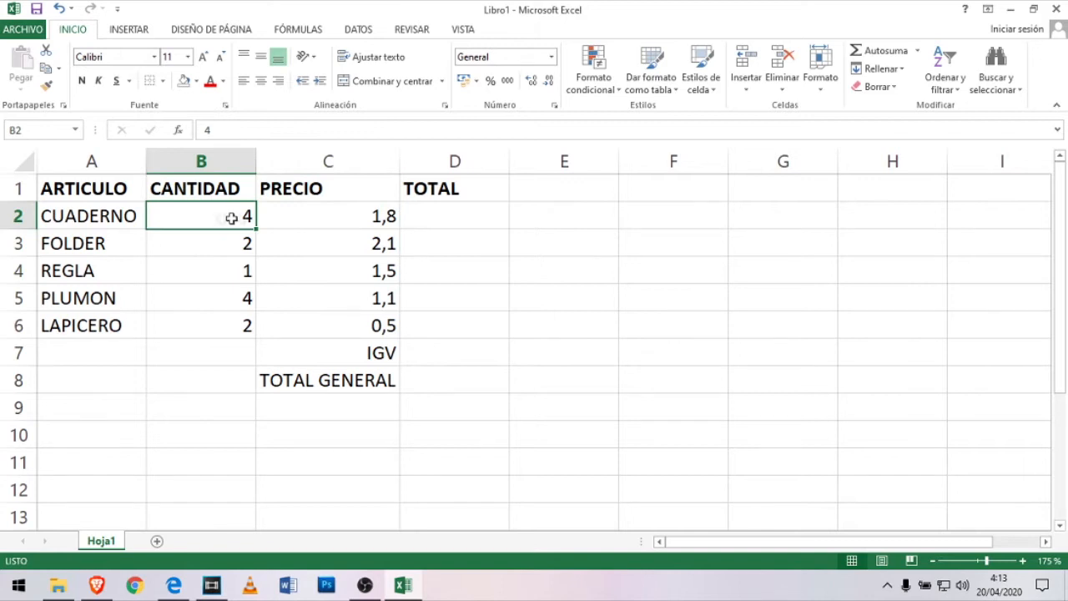
# Examine the TOTAL column cells beside the articles CUADERNO, FOLDER, REGLA and PLUMON
pyautogui.click(457, 218)
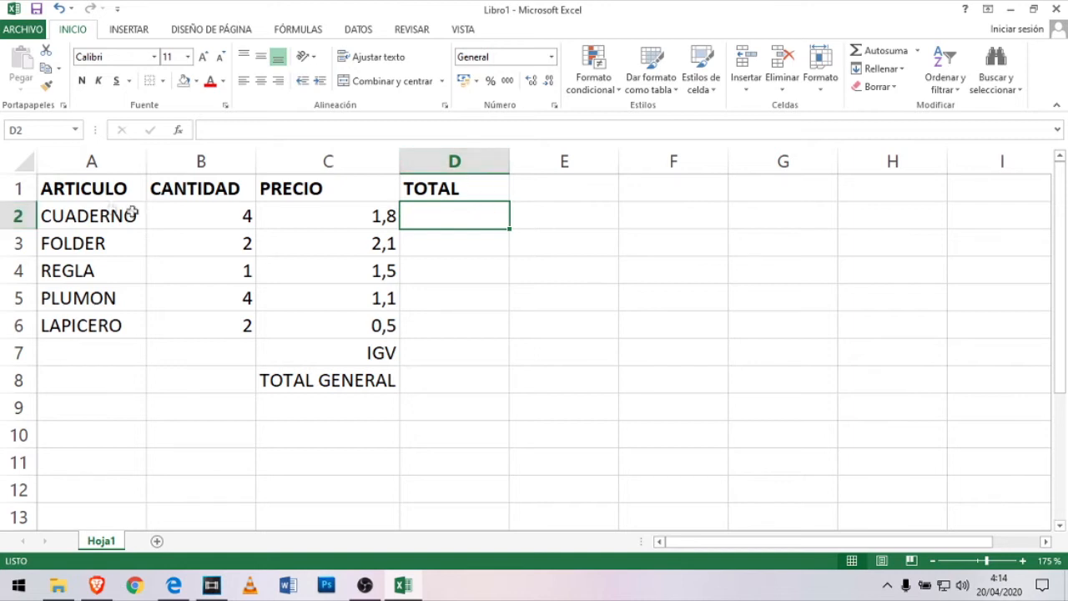
pyautogui.click(461, 248)
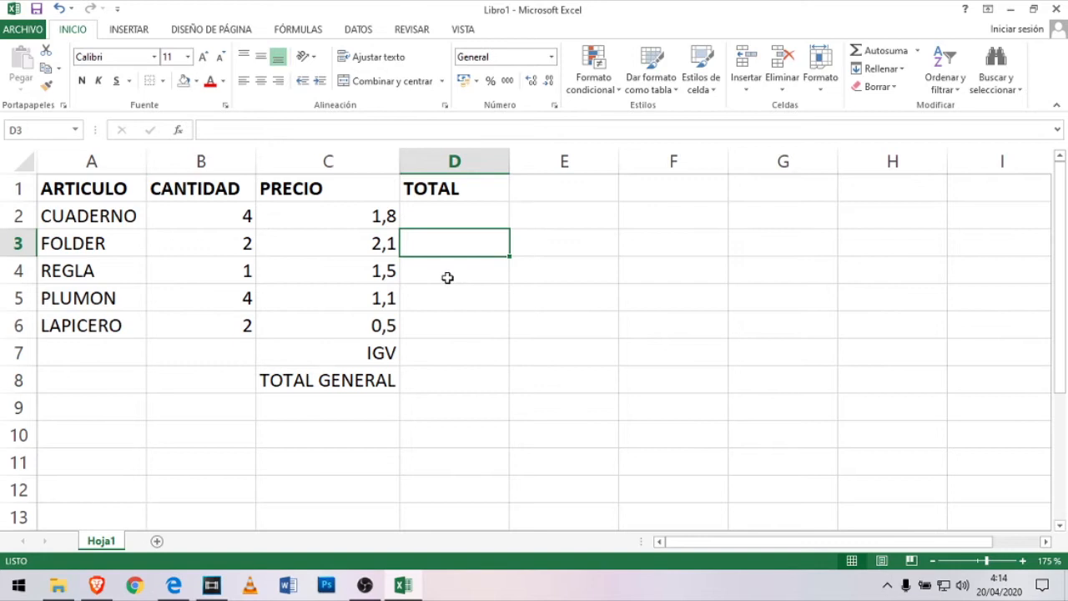
pyautogui.click(448, 278)
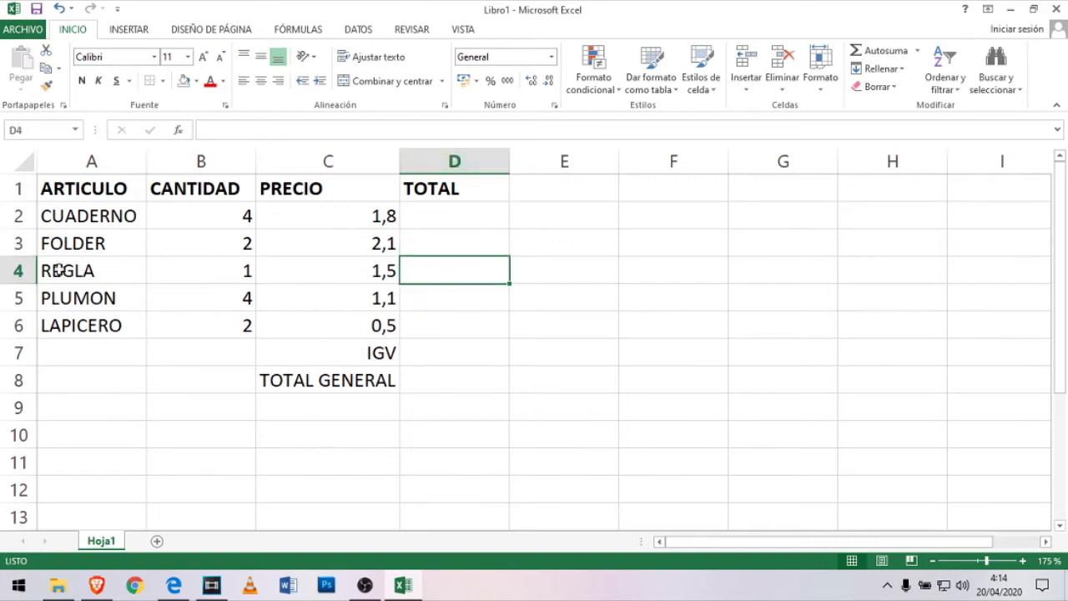
pyautogui.click(442, 304)
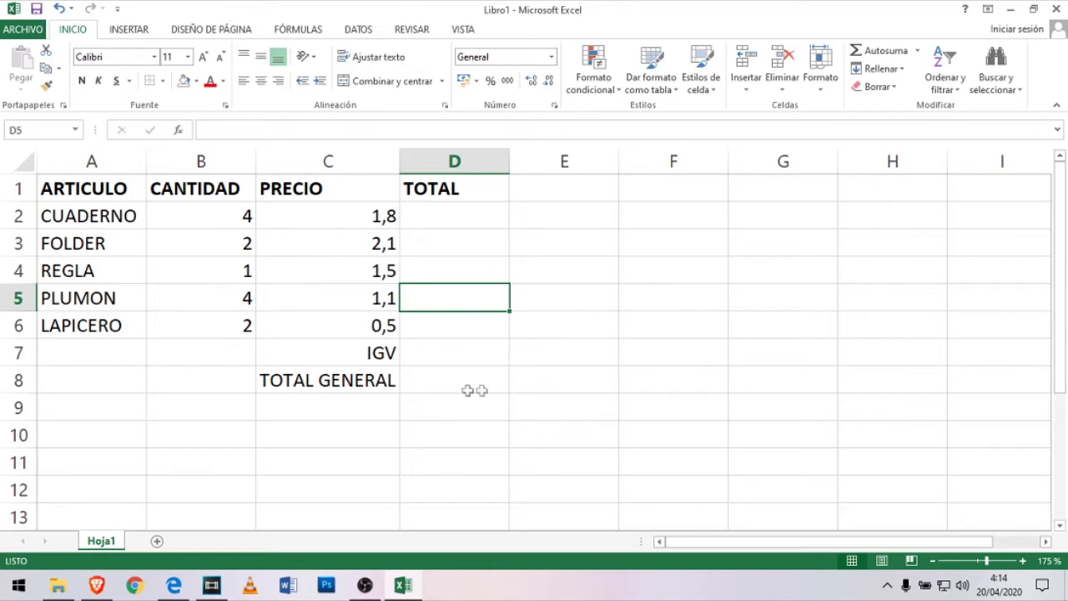
pyautogui.click(561, 220)
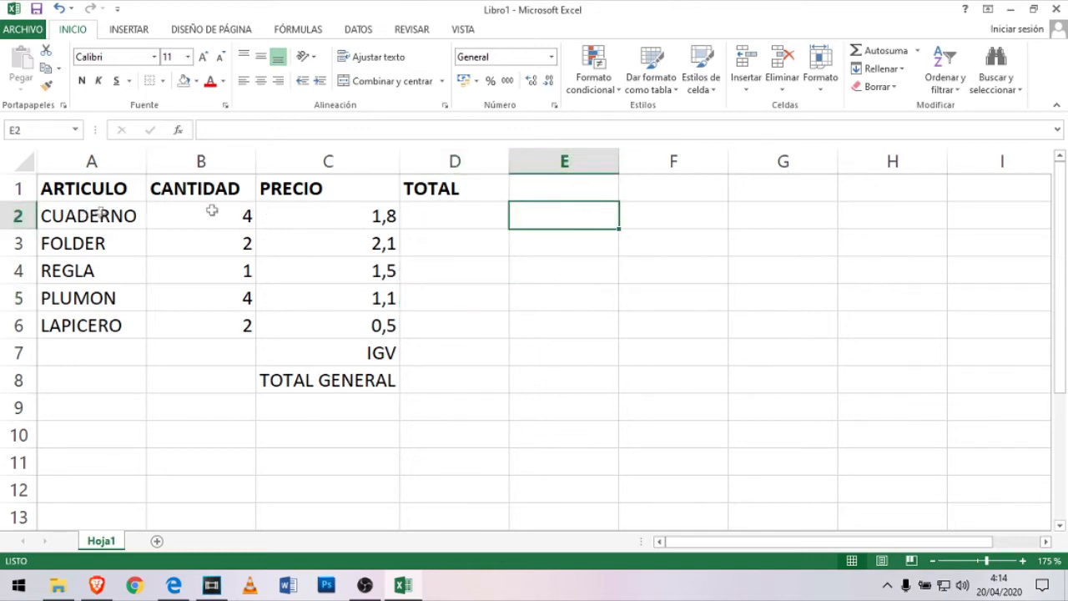
pyautogui.click(471, 217)
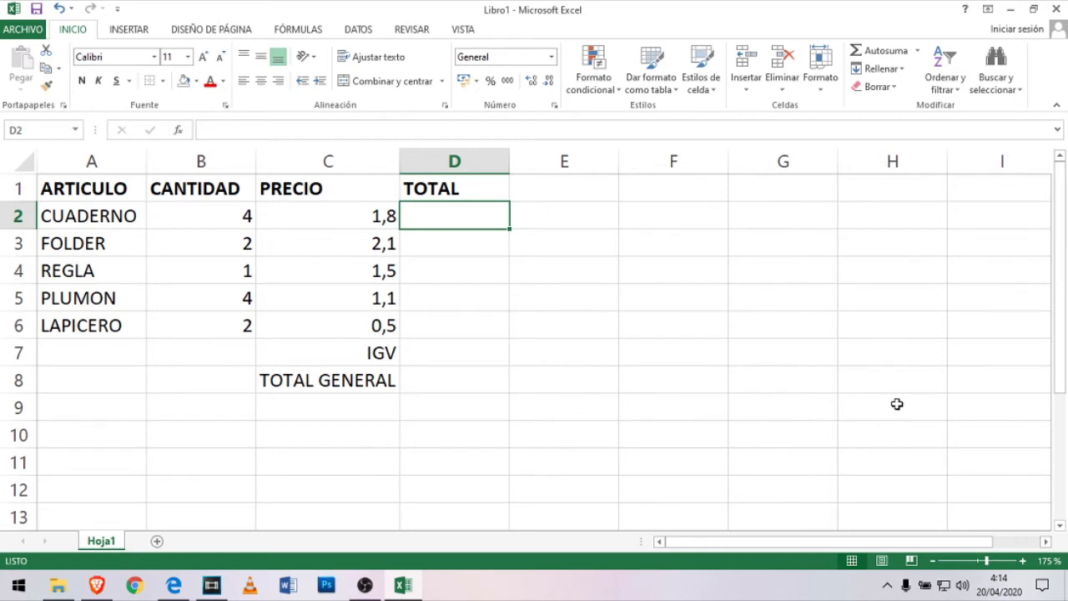
# Set the worksheet zoom to 250% so the article table fills the view
pyautogui.click(935, 565)
pyautogui.click(935, 564)
pyautogui.click(933, 563)
pyautogui.click(932, 561)
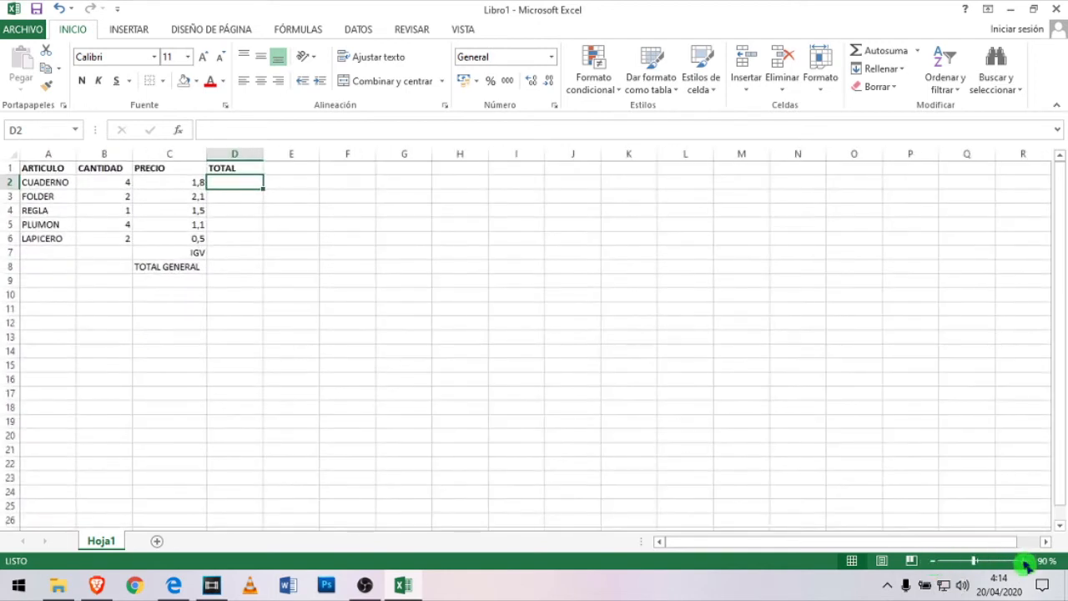
pyautogui.click(1024, 561)
pyautogui.click(1023, 561)
pyautogui.click(1024, 561)
pyautogui.click(1024, 561)
pyautogui.click(1024, 561)
pyautogui.click(1023, 561)
pyautogui.click(1026, 563)
pyautogui.click(1025, 563)
pyautogui.click(1026, 564)
pyautogui.click(1026, 564)
pyautogui.click(1026, 563)
pyautogui.click(1026, 564)
pyautogui.click(1026, 564)
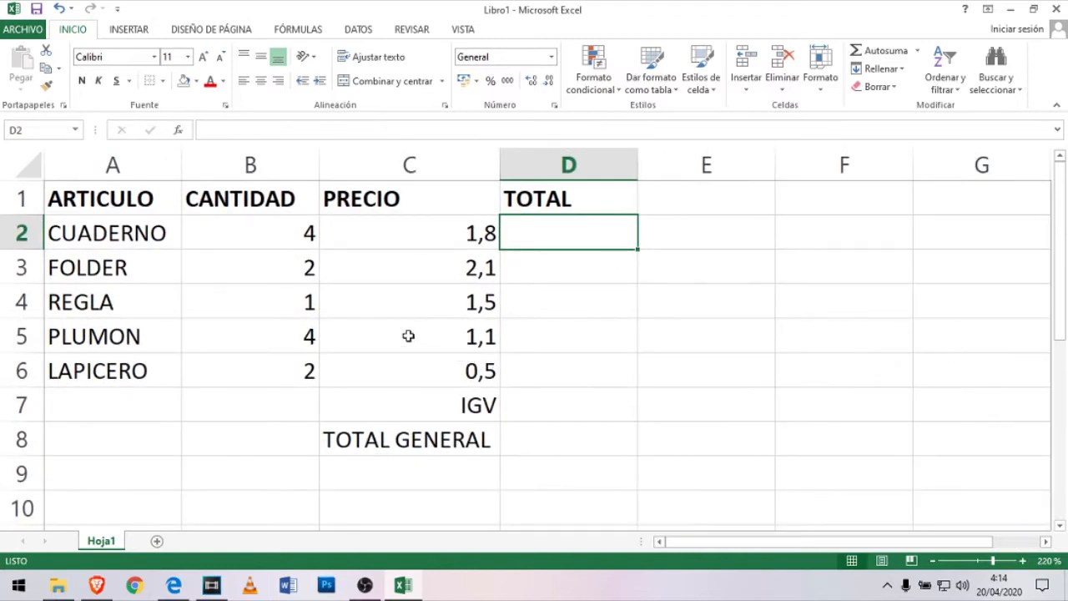
pyautogui.scroll(4, 408, 336)
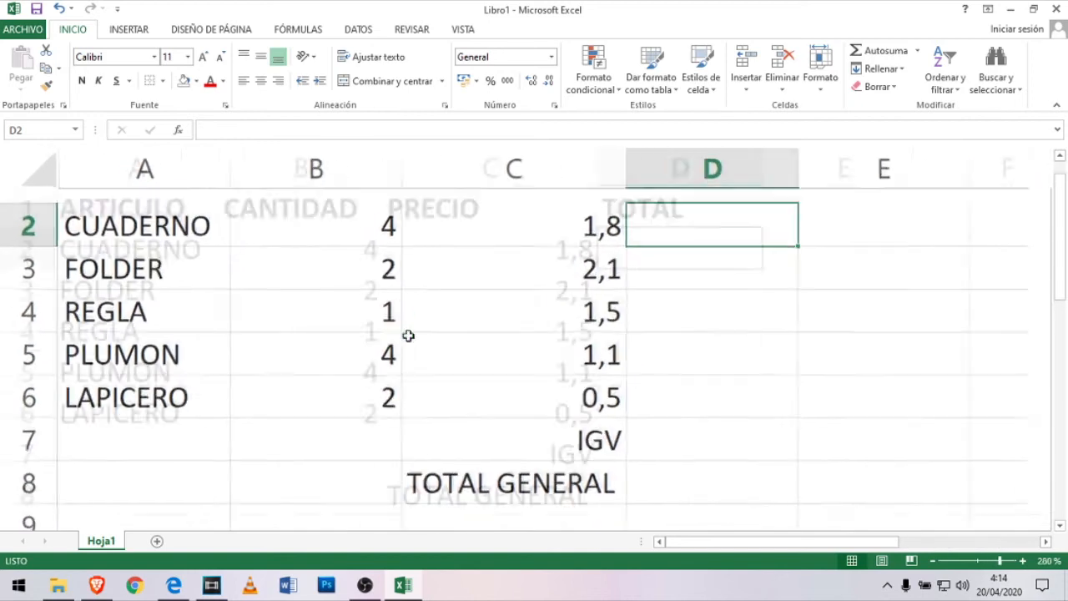
pyautogui.scroll(-1, 407, 336)
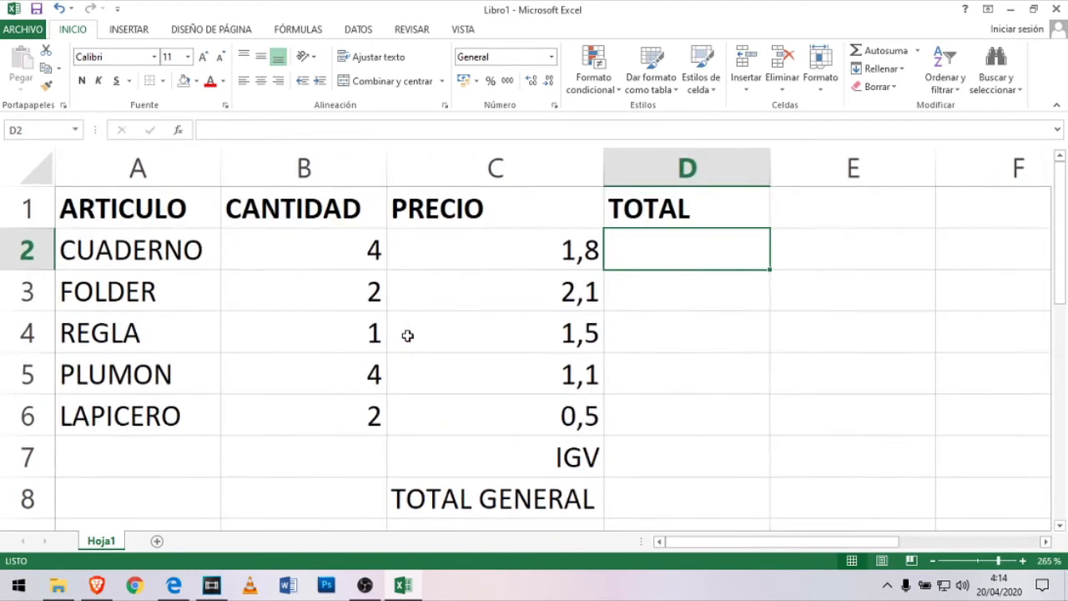
pyautogui.scroll(-1, 407, 336)
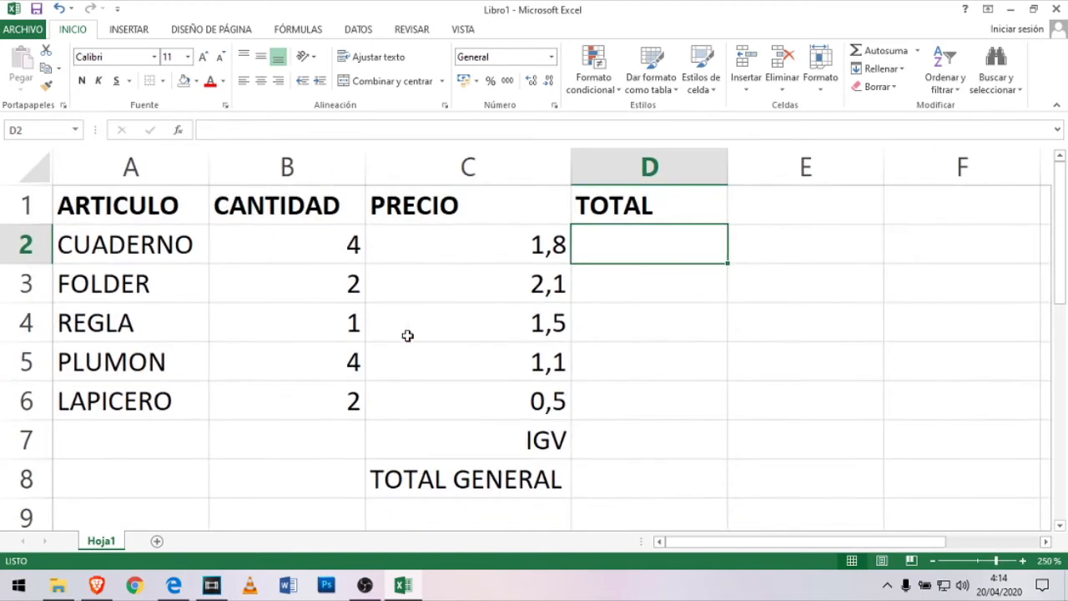
# Examine the CUADERNO row and the PRECIO values of all articles in C2:C6
pyautogui.click(406, 289)
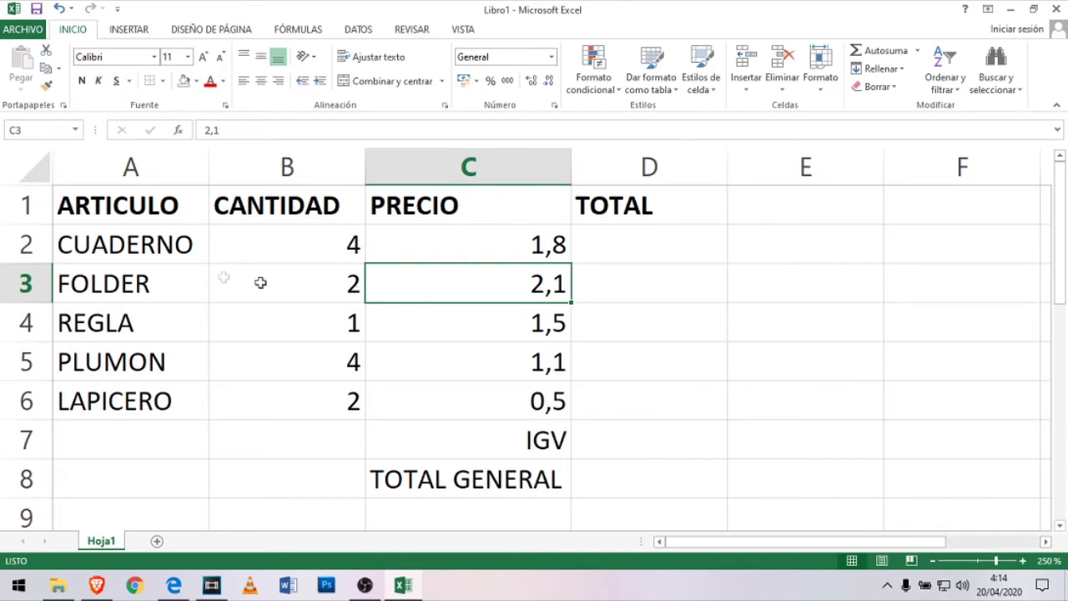
pyautogui.click(117, 220)
pyautogui.click(125, 242)
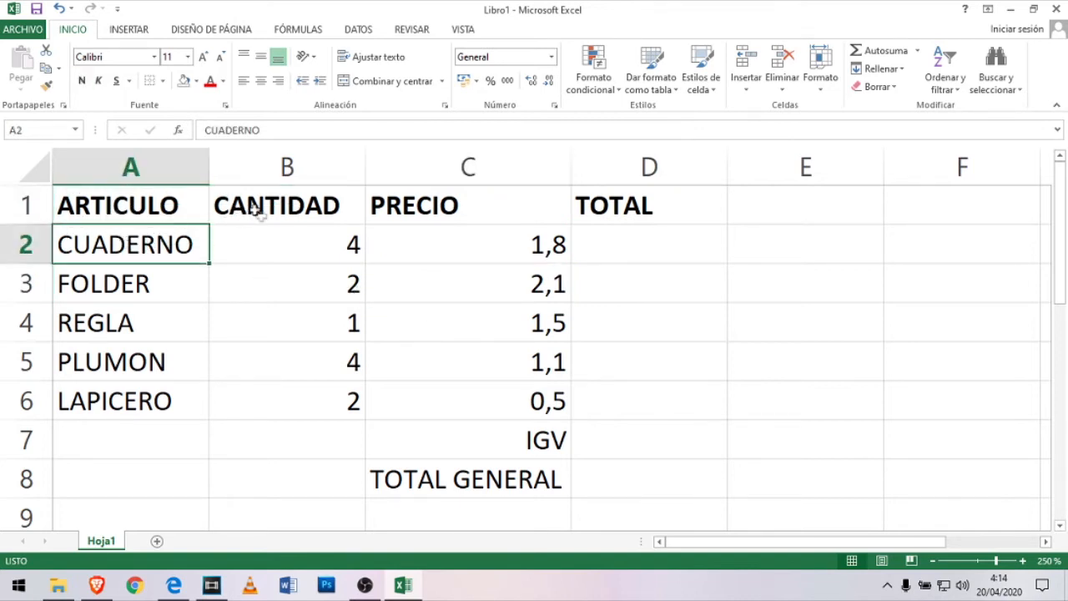
pyautogui.click(320, 249)
pyautogui.click(436, 250)
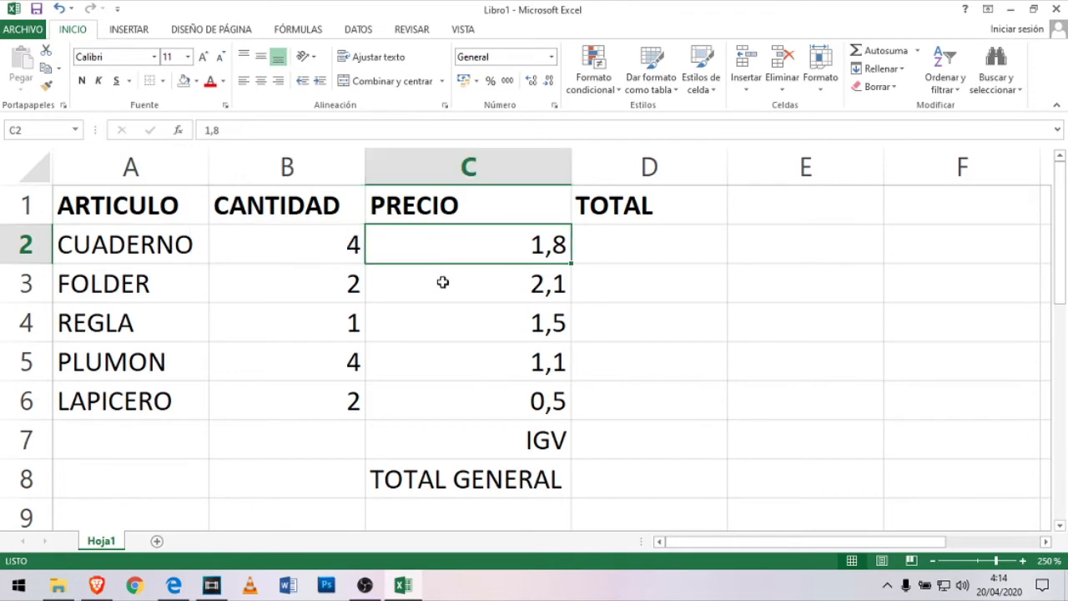
pyautogui.click(444, 281)
pyautogui.click(453, 322)
pyautogui.click(453, 363)
pyautogui.click(454, 393)
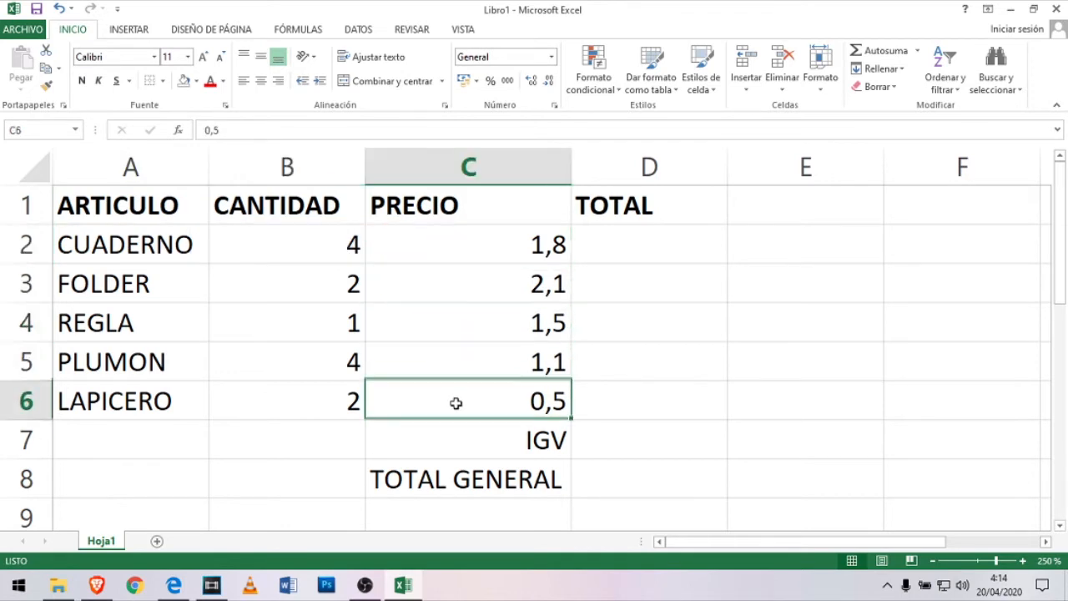
# Examine the CANTIDAD values in B2:B6 and compare them with the PRECIO column
pyautogui.click(87, 205)
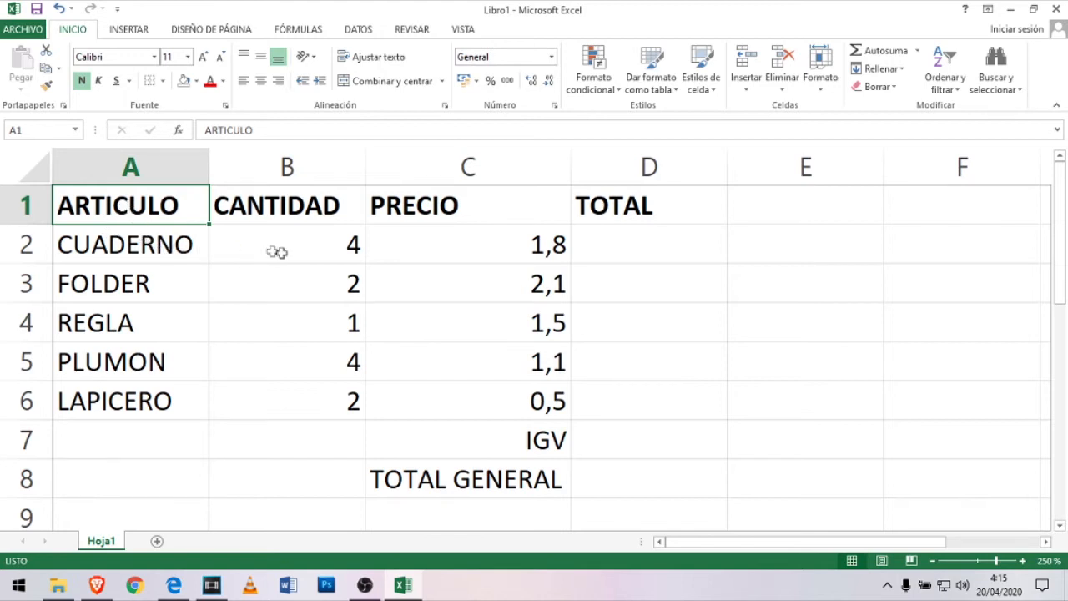
pyautogui.click(447, 256)
pyautogui.click(282, 243)
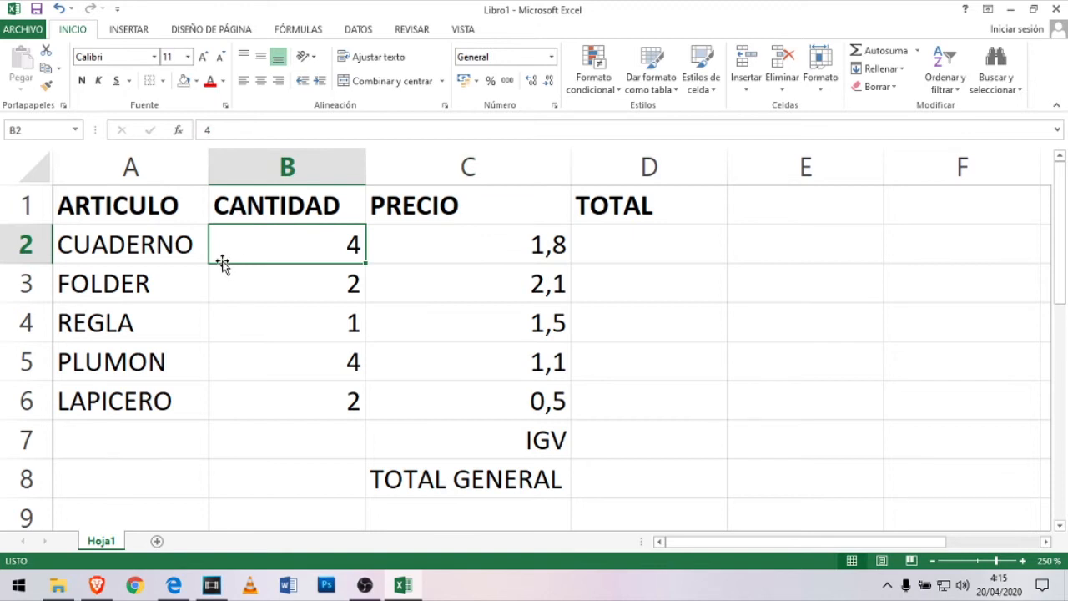
pyautogui.click(290, 392)
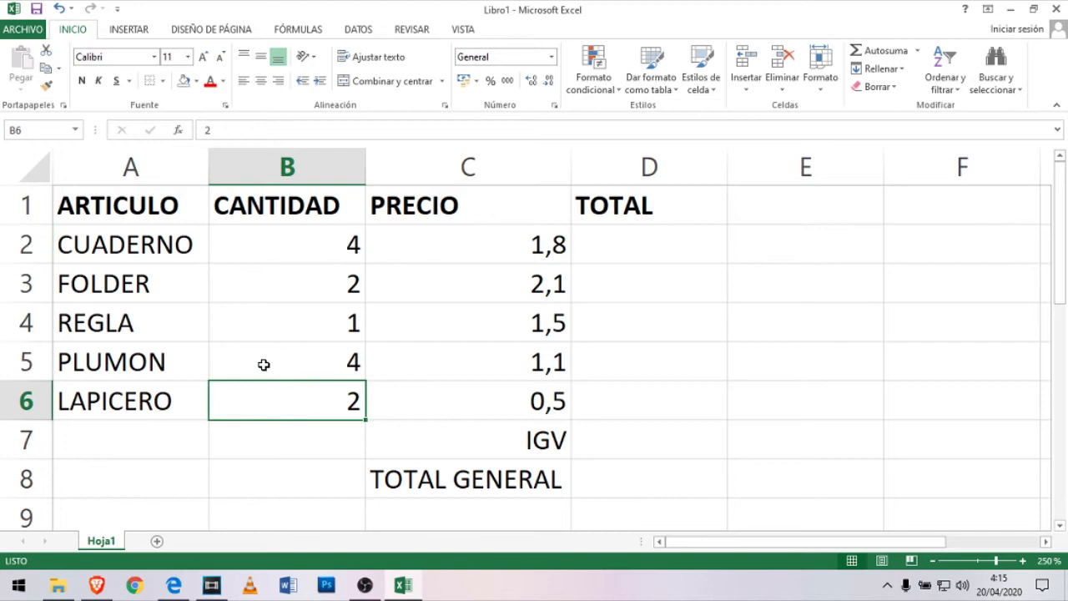
pyautogui.click(264, 364)
pyautogui.click(251, 317)
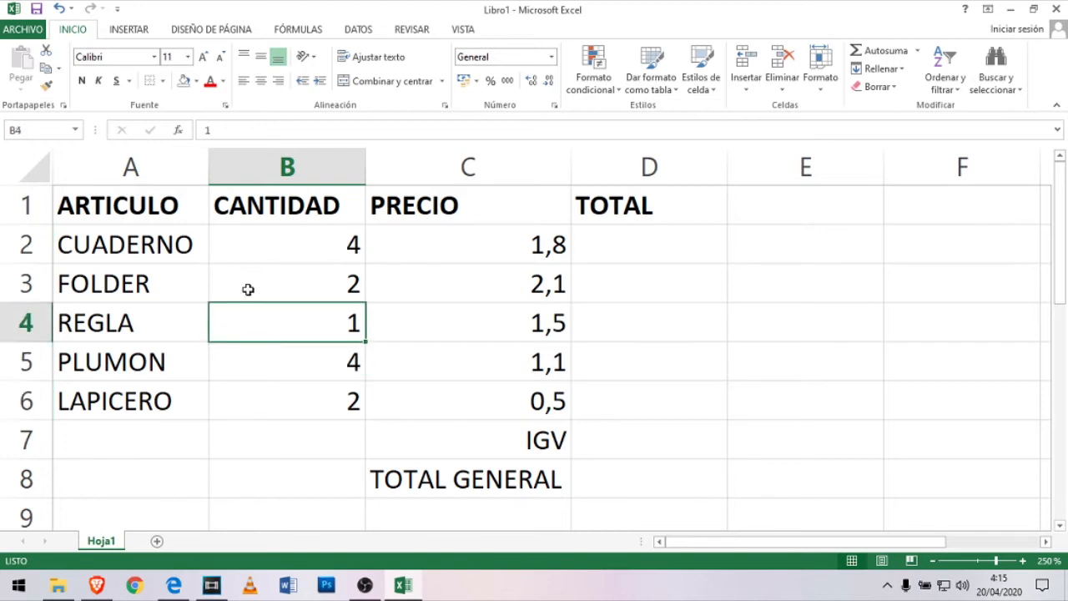
pyautogui.click(248, 287)
pyautogui.click(245, 244)
pyautogui.click(393, 243)
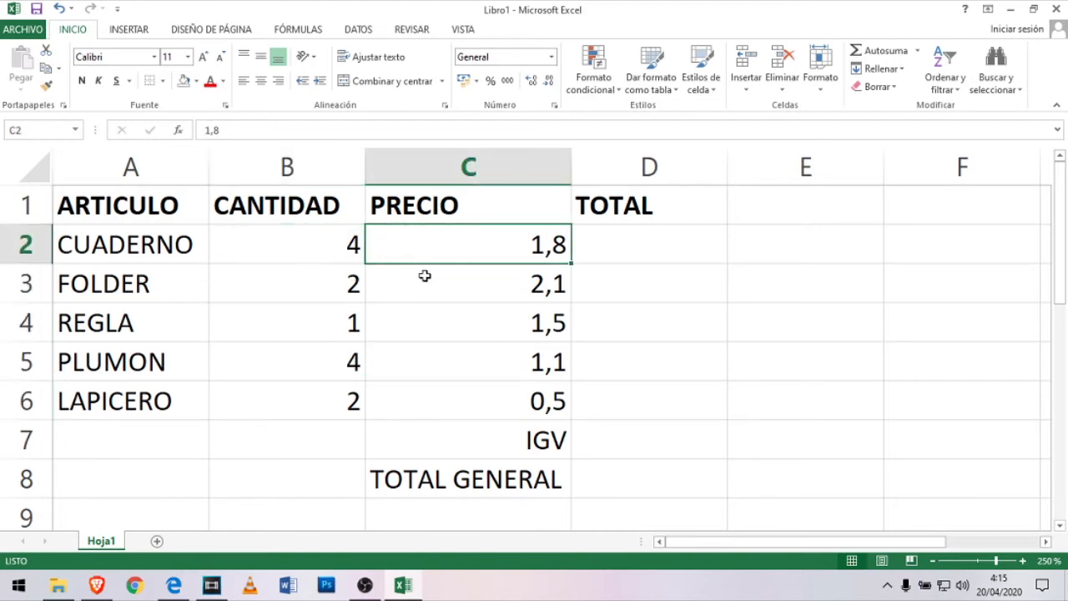
pyautogui.click(424, 276)
# Apply all borders (Todos los bordes) to the table range A1:D8
pyautogui.click(127, 208)
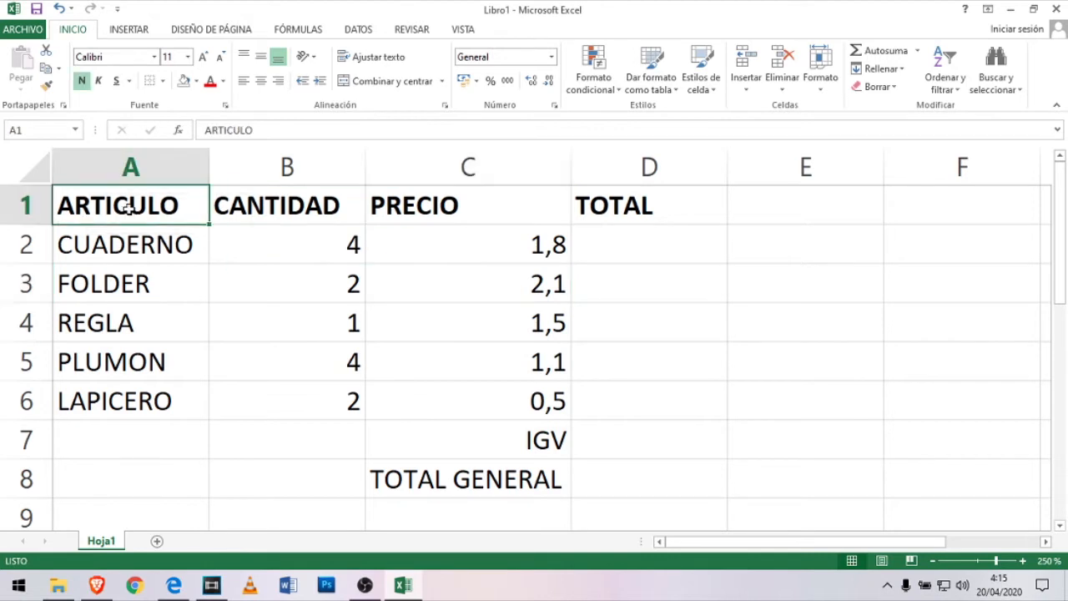
pyautogui.moveTo(115, 207)
pyautogui.mouseDown()
pyautogui.moveTo(167, 242)
pyautogui.moveTo(246, 267)
pyautogui.moveTo(452, 424)
pyautogui.moveTo(537, 442)
pyautogui.moveTo(603, 477)
pyautogui.mouseUp()
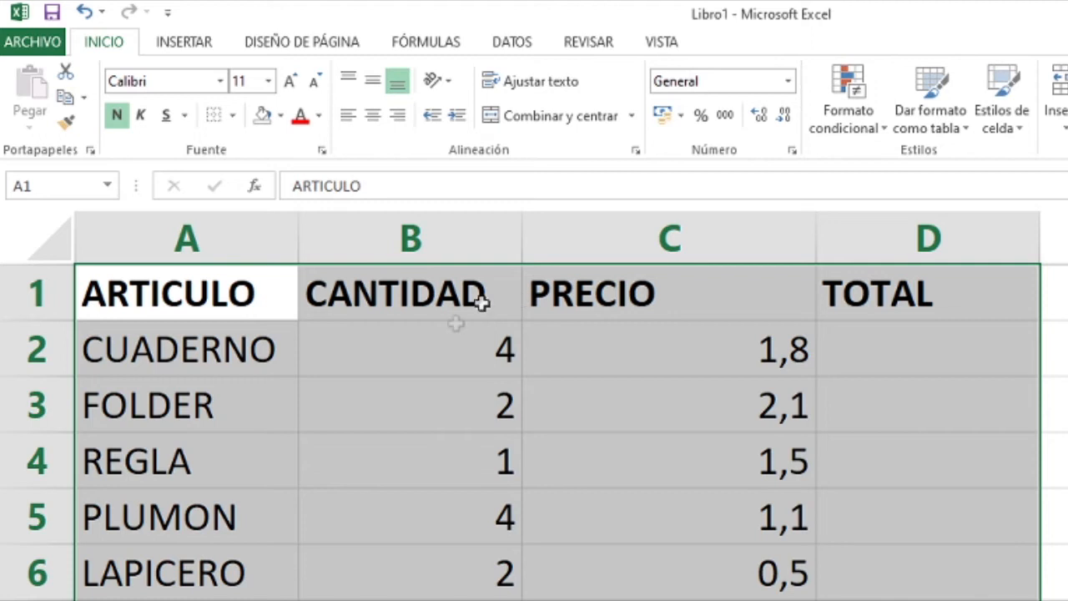
pyautogui.click(236, 117)
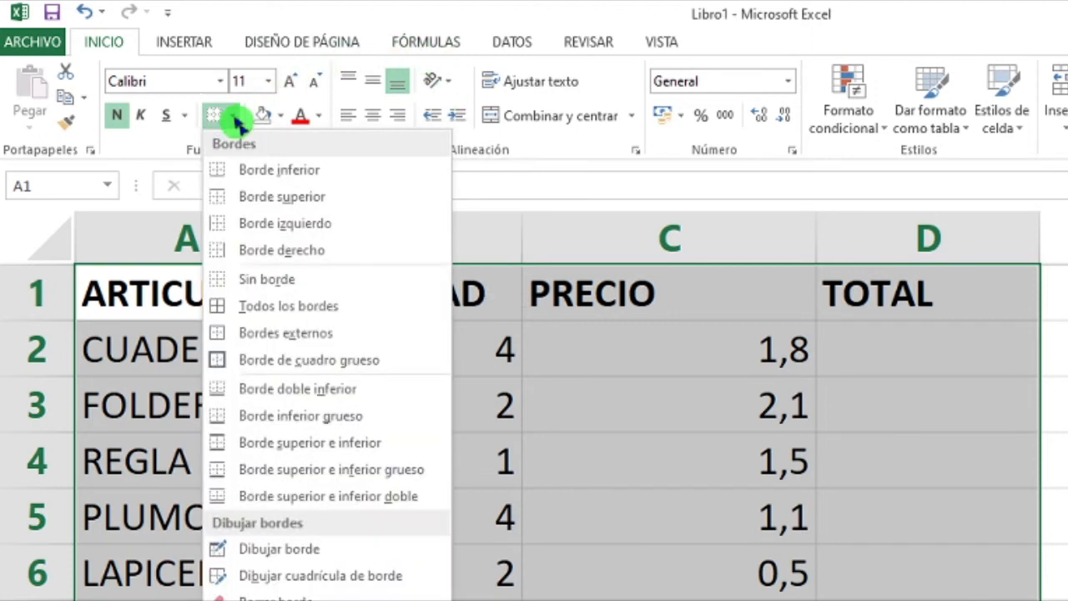
pyautogui.click(361, 316)
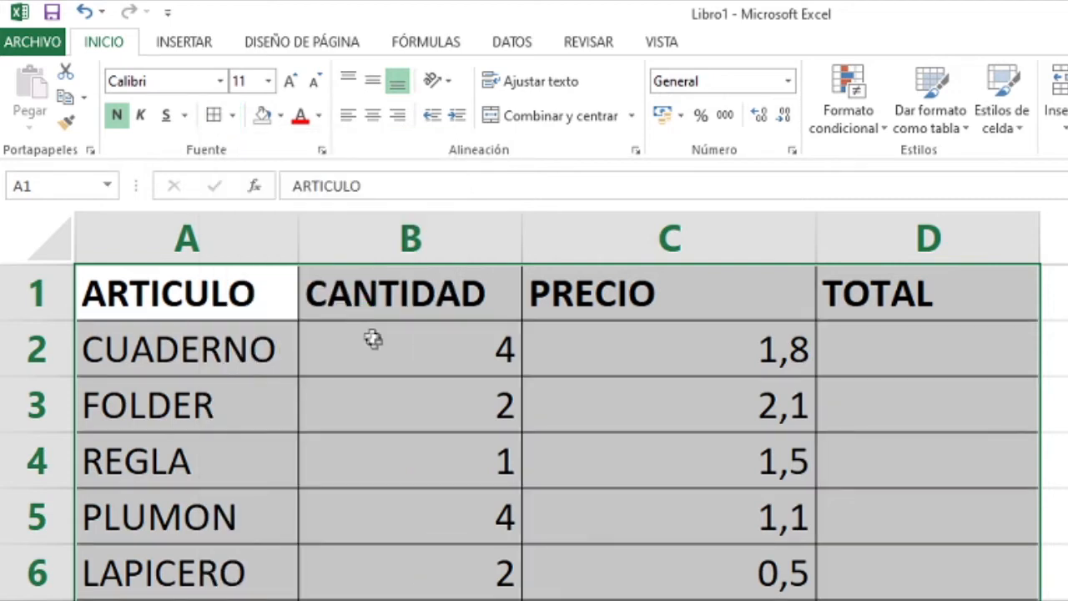
pyautogui.click(374, 342)
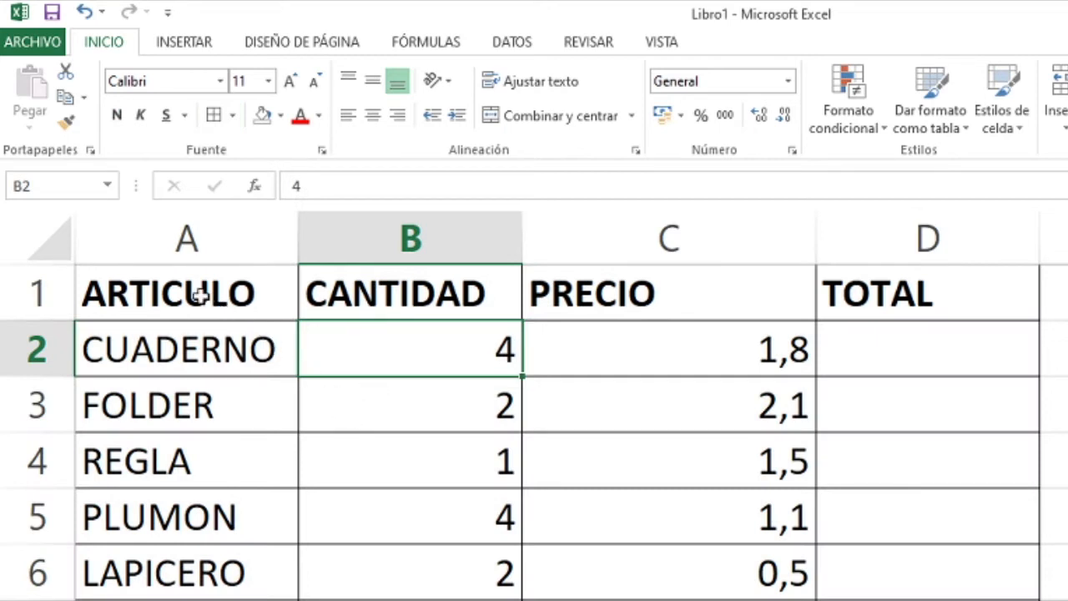
# Fill the header row A1:D1 with light orange and the article names A2:A6 with light blue
pyautogui.moveTo(200, 293); pyautogui.dragTo(854, 289)
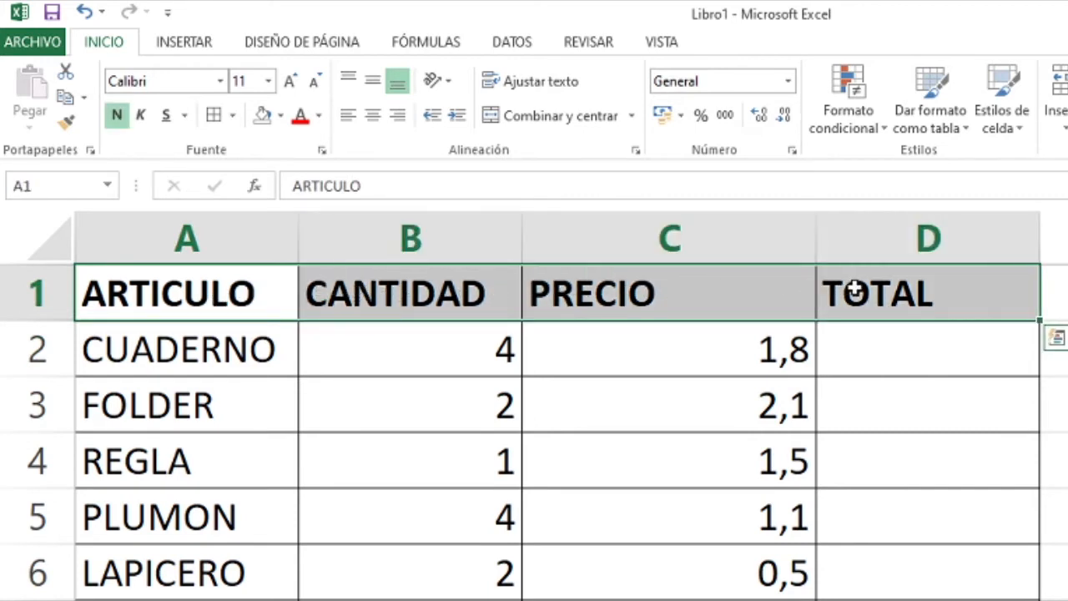
pyautogui.click(280, 116)
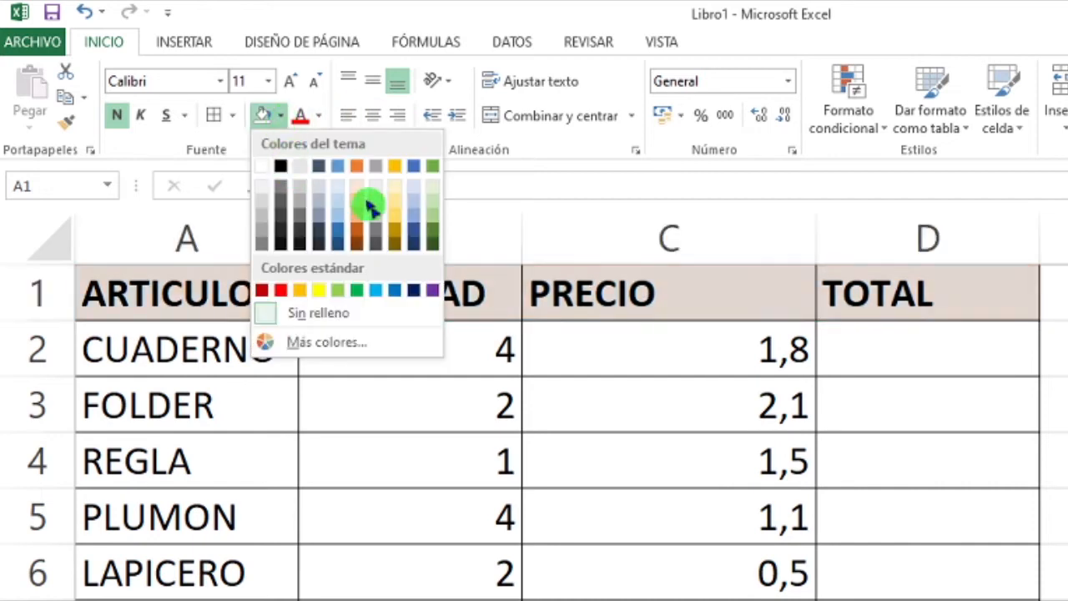
pyautogui.click(358, 219)
pyautogui.moveTo(275, 332); pyautogui.dragTo(286, 570)
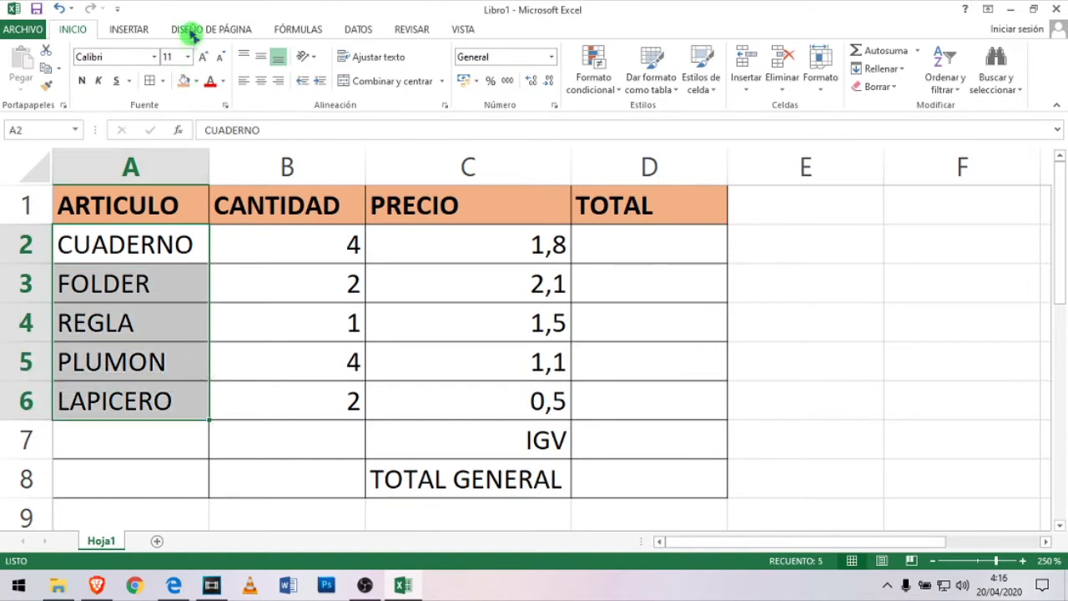
pyautogui.click(197, 82)
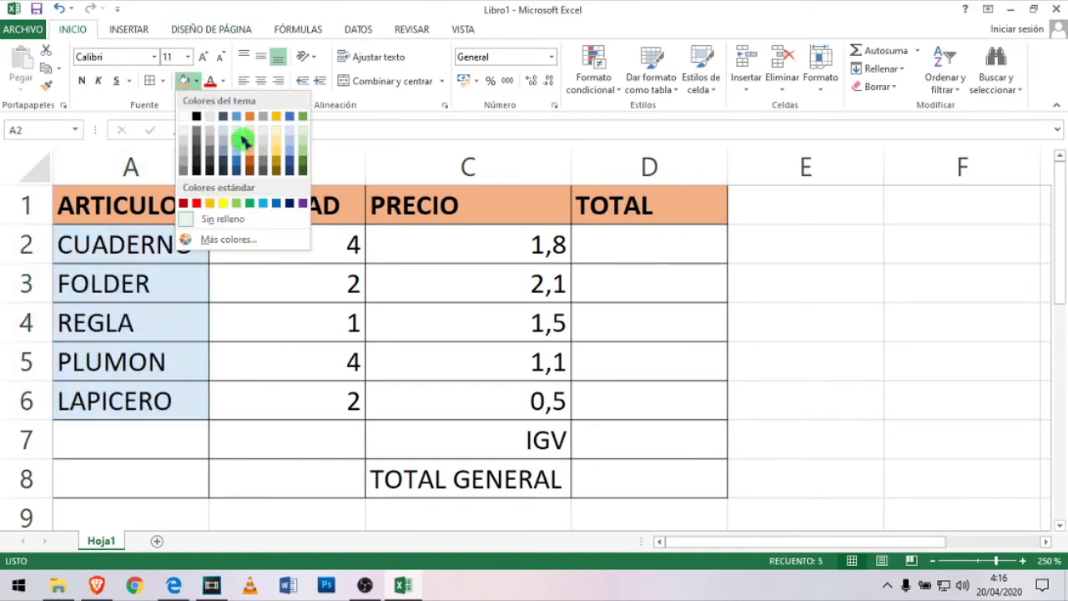
pyautogui.click(292, 148)
# Fill the IGV and TOTAL GENERAL cells C7:D8 with the standard yellow
pyautogui.moveTo(458, 457); pyautogui.dragTo(582, 475)
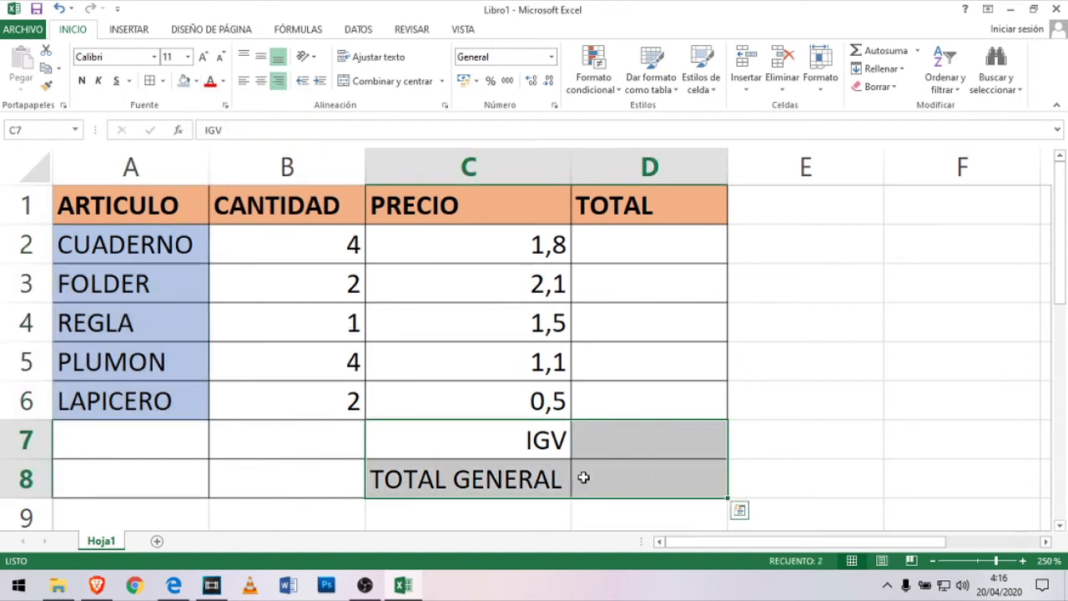
pyautogui.click(196, 81)
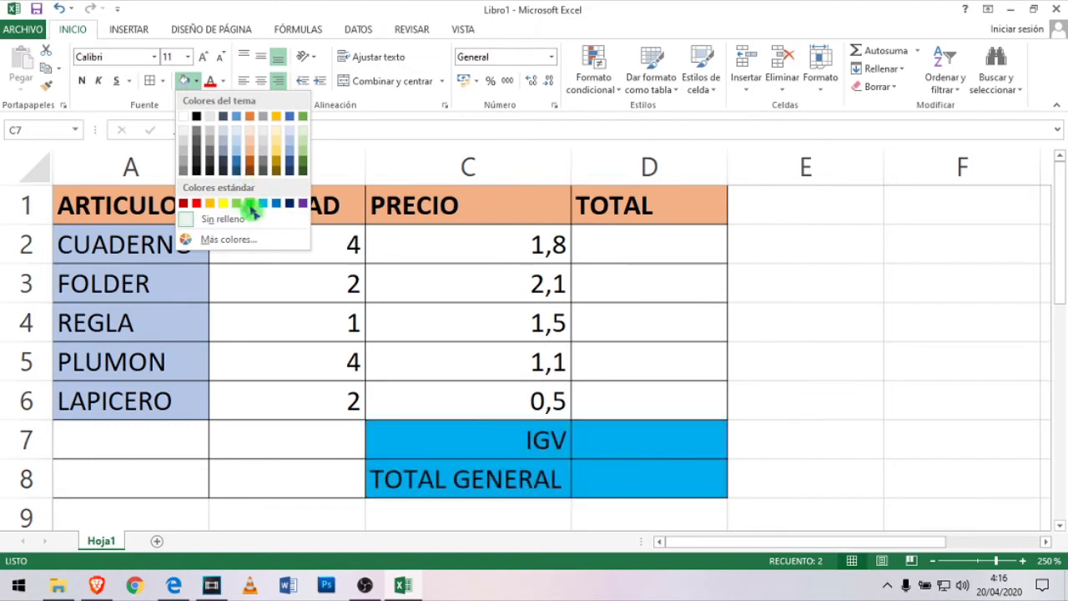
pyautogui.click(223, 206)
pyautogui.click(526, 356)
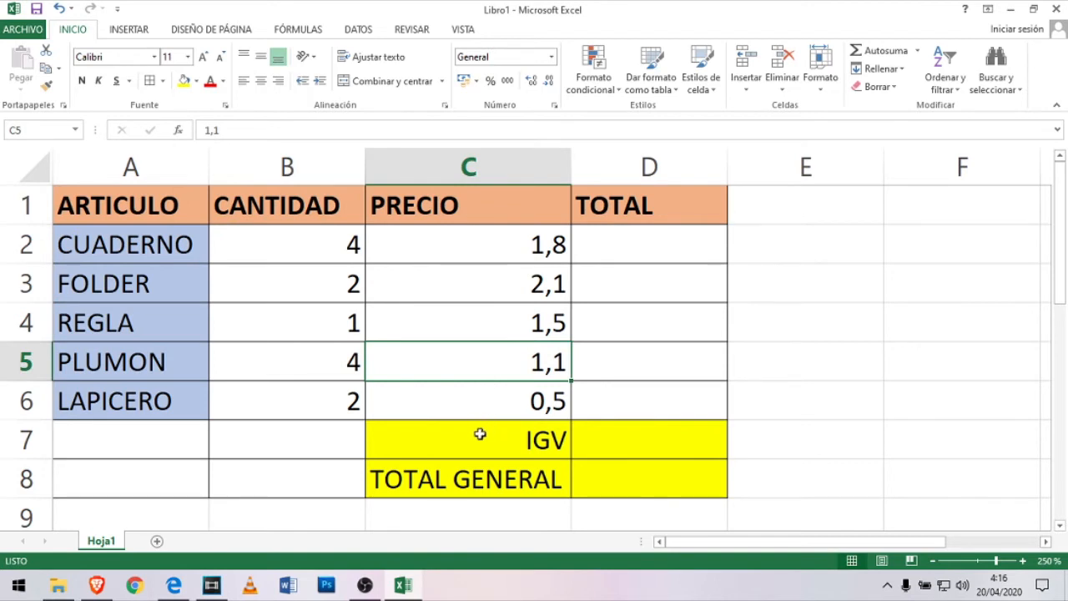
# Calculate the CUADERNO total in D2 with the formula =B2*C2
pyautogui.click(633, 250)
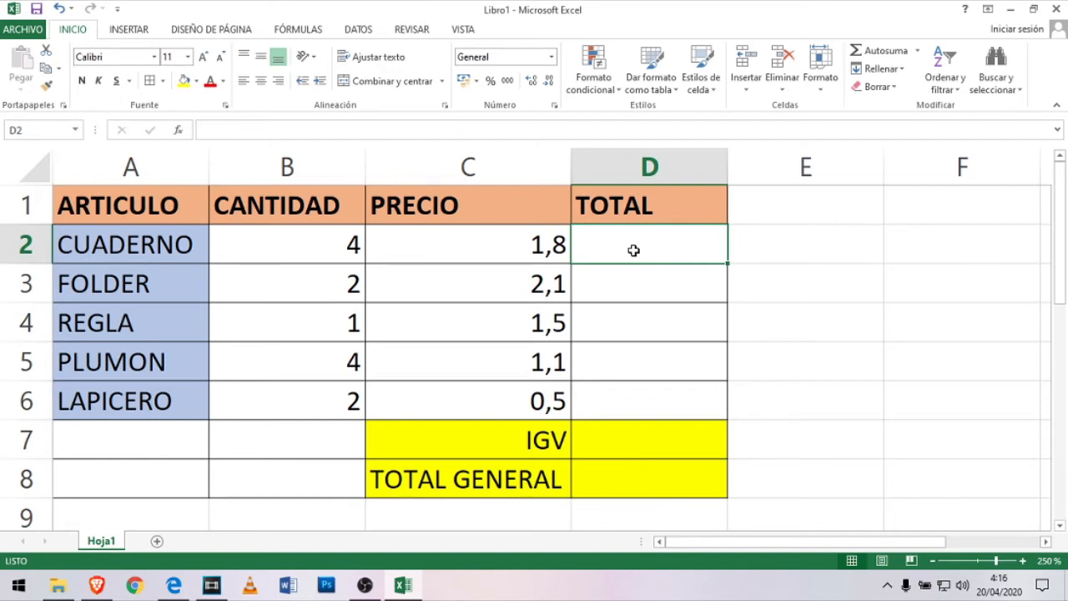
pyautogui.click(633, 250)
pyautogui.write('=')
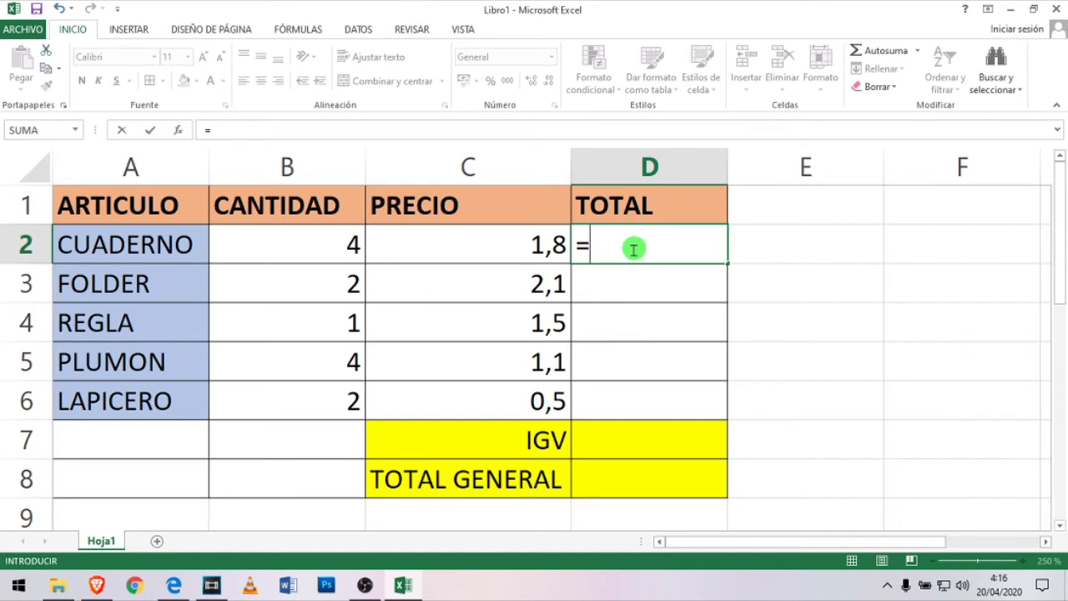
pyautogui.write('B2')
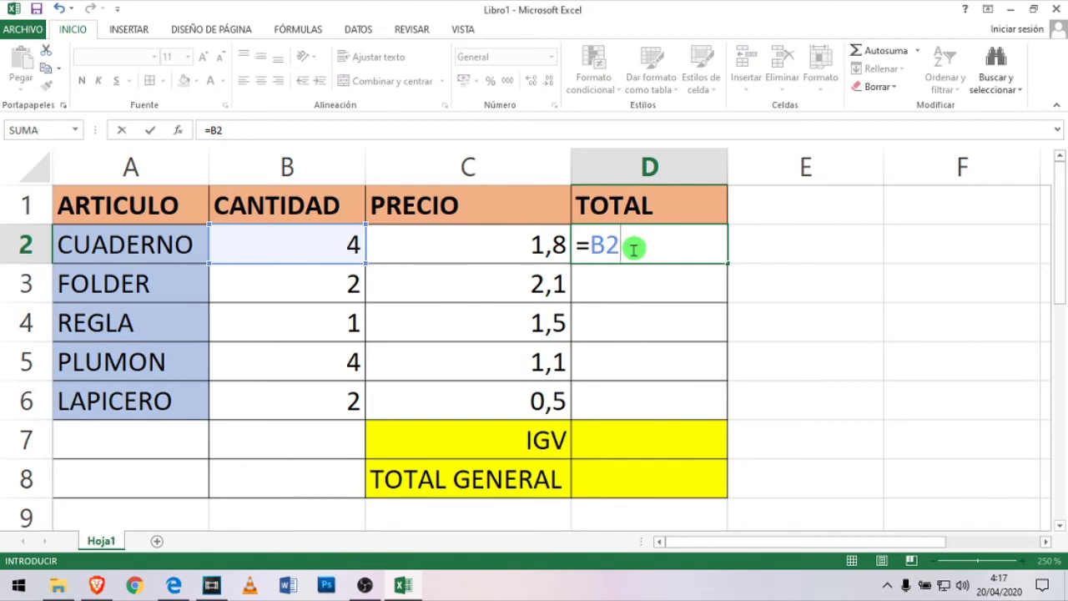
pyautogui.write('*C2')
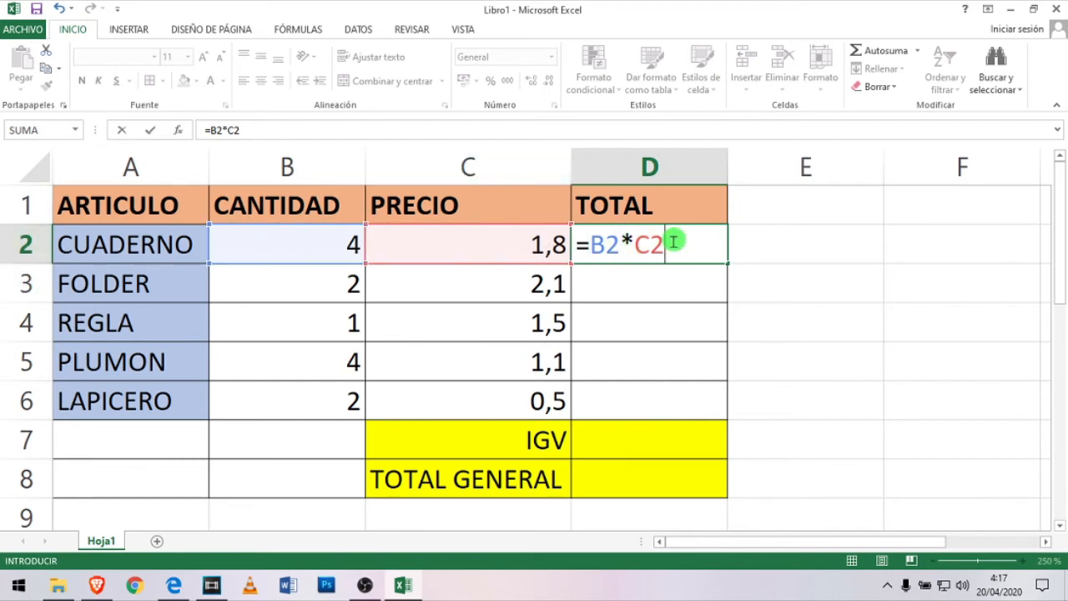
pyautogui.press('Return')
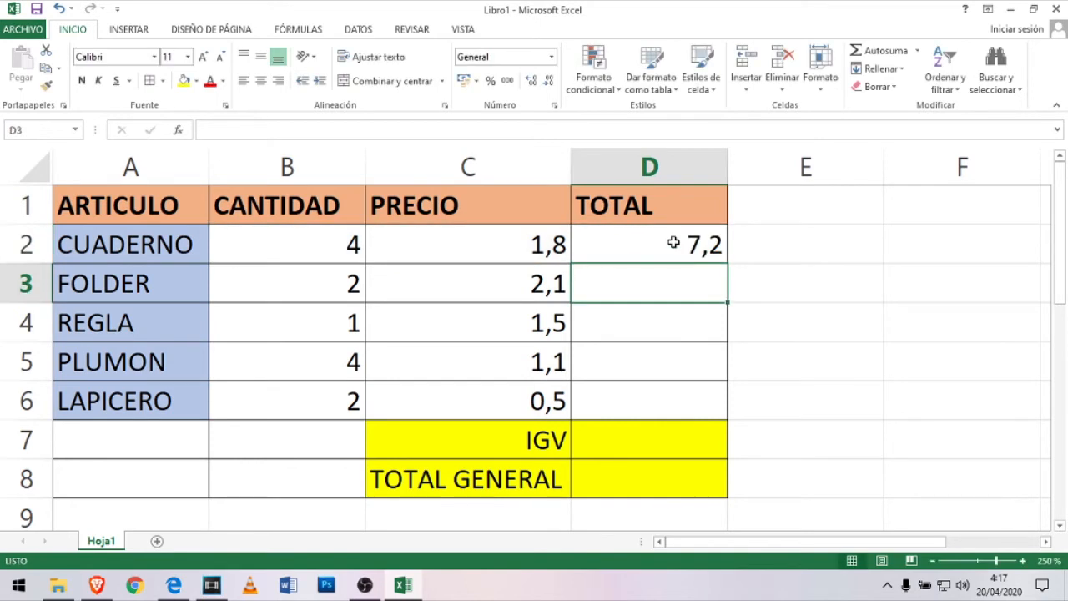
# Calculate the FOLDER total in D3 as =B3*C3 and copy the formula down through D6
pyautogui.doubleClick(673, 242)
pyautogui.click(652, 290)
pyautogui.click(656, 248)
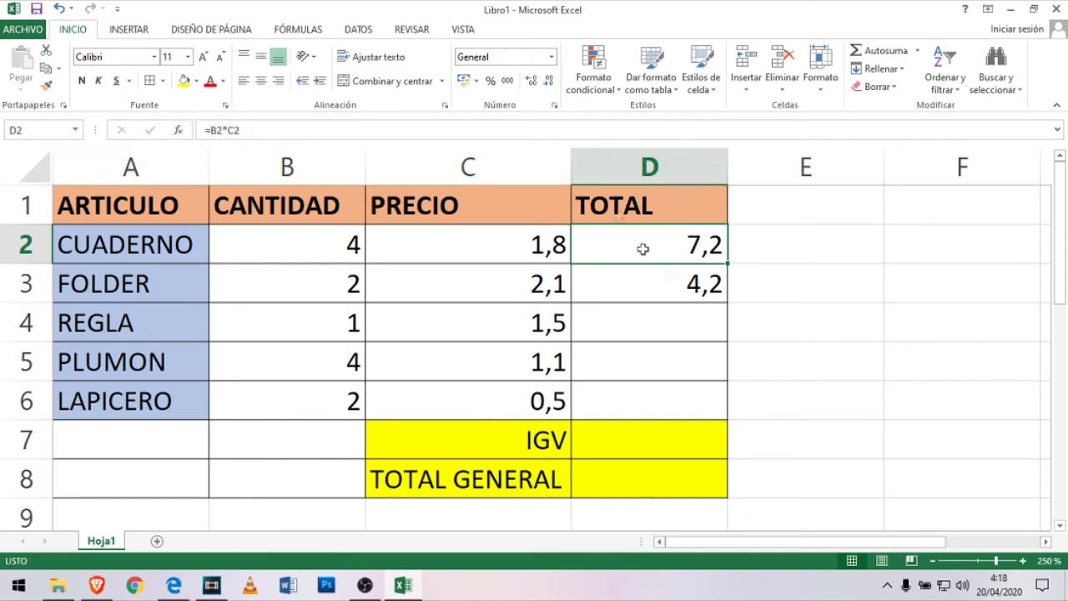
pyautogui.click(635, 284)
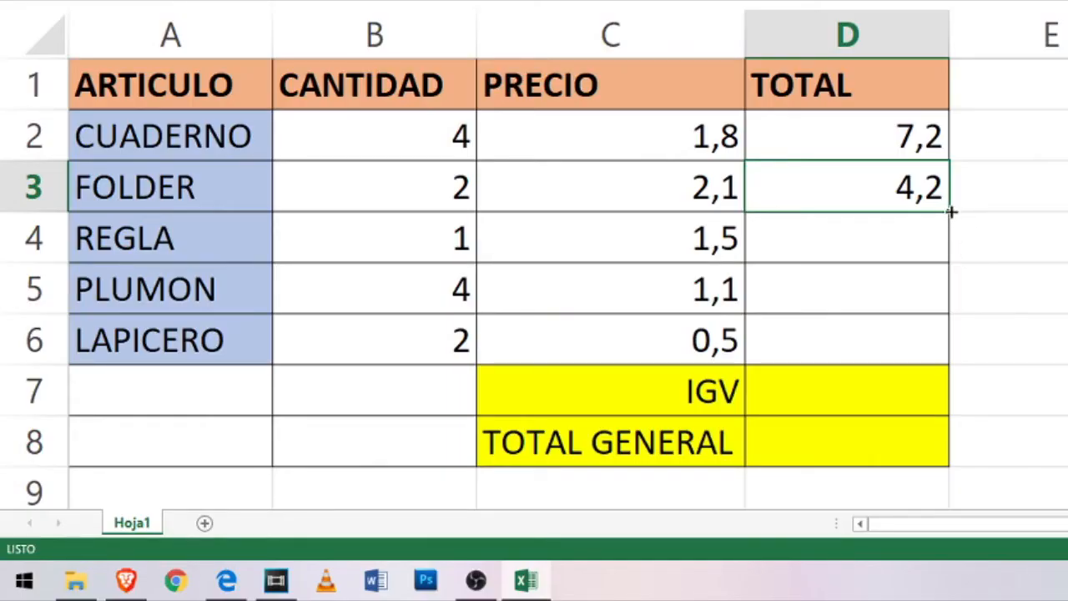
pyautogui.moveTo(951, 212); pyautogui.dragTo(933, 341)
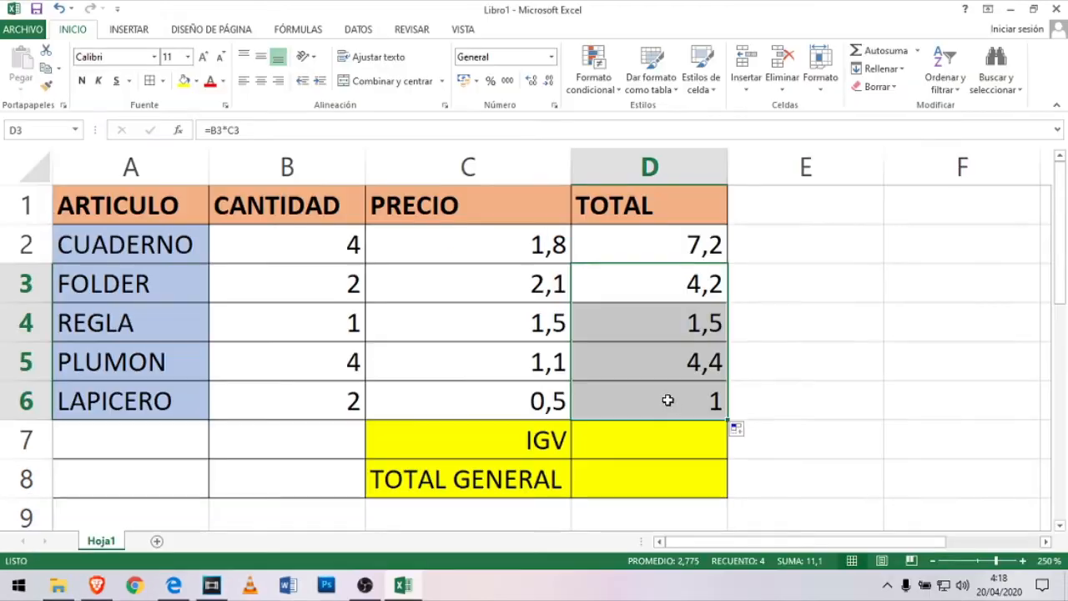
# Check the TOTAL formulas of the articles from D6 up to D2, opening the one in D2 to see its references
pyautogui.click(878, 339)
pyautogui.click(865, 295)
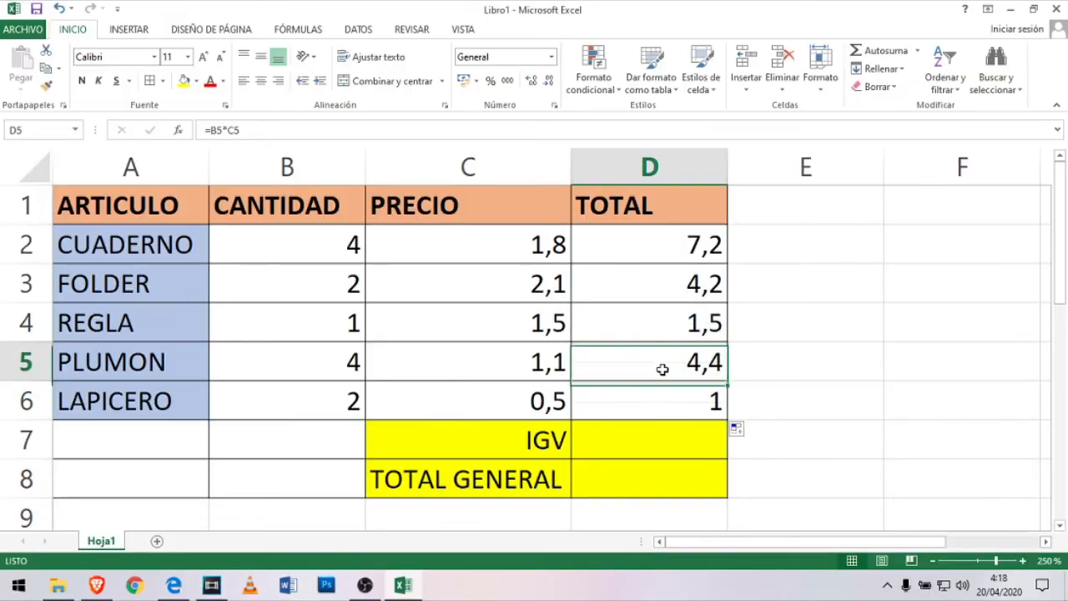
pyautogui.click(658, 326)
pyautogui.click(660, 291)
pyautogui.doubleClick(659, 250)
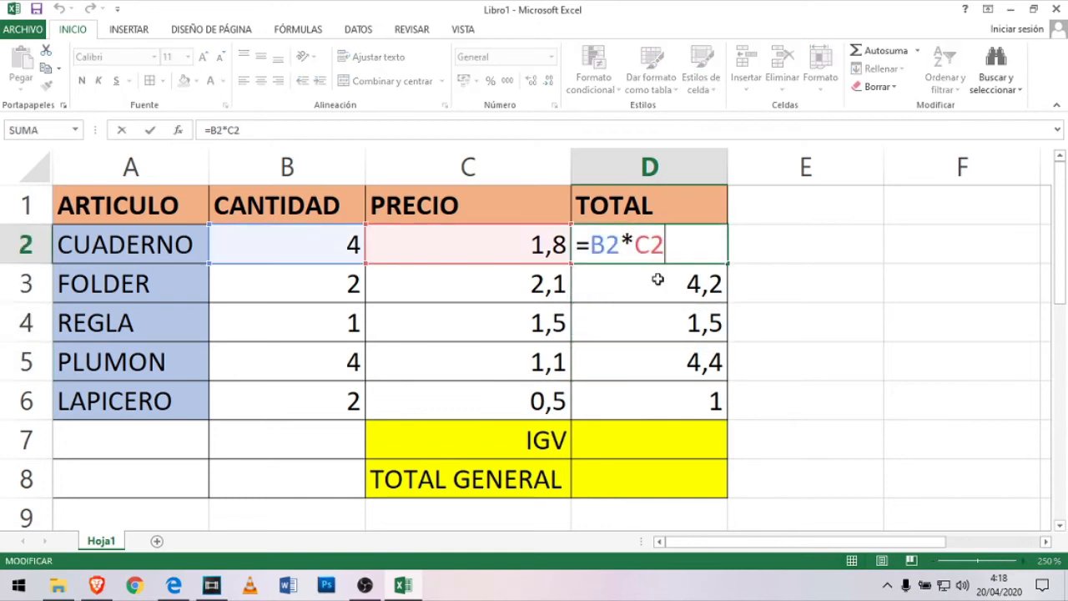
pyautogui.press('Return')
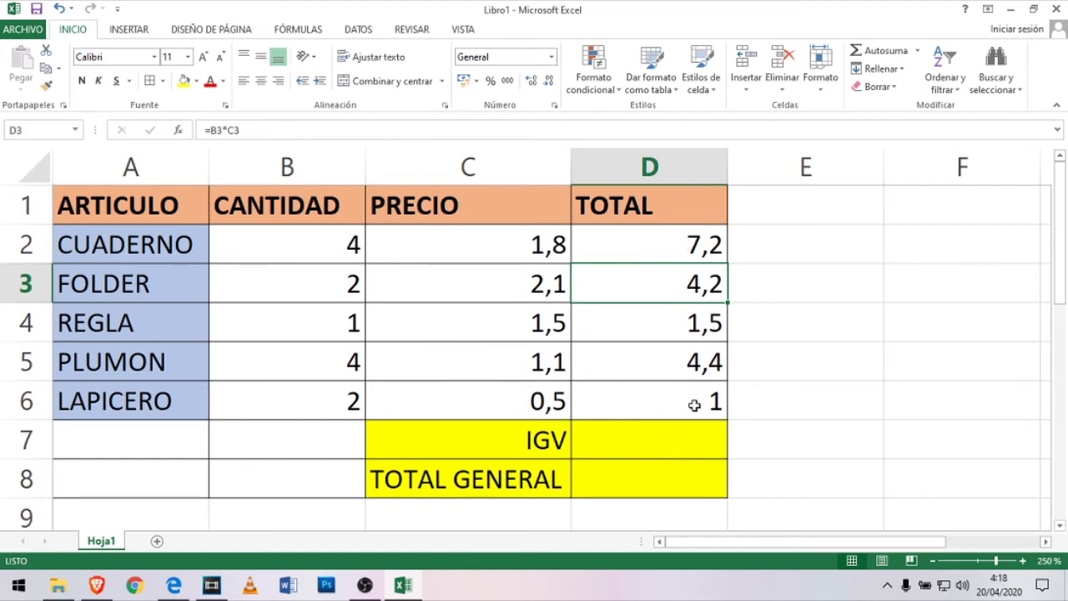
# Shorten the TOTAL GENERAL label in C8 to TOTAL
pyautogui.scroll(-1, 478, 447)
pyautogui.click(479, 447)
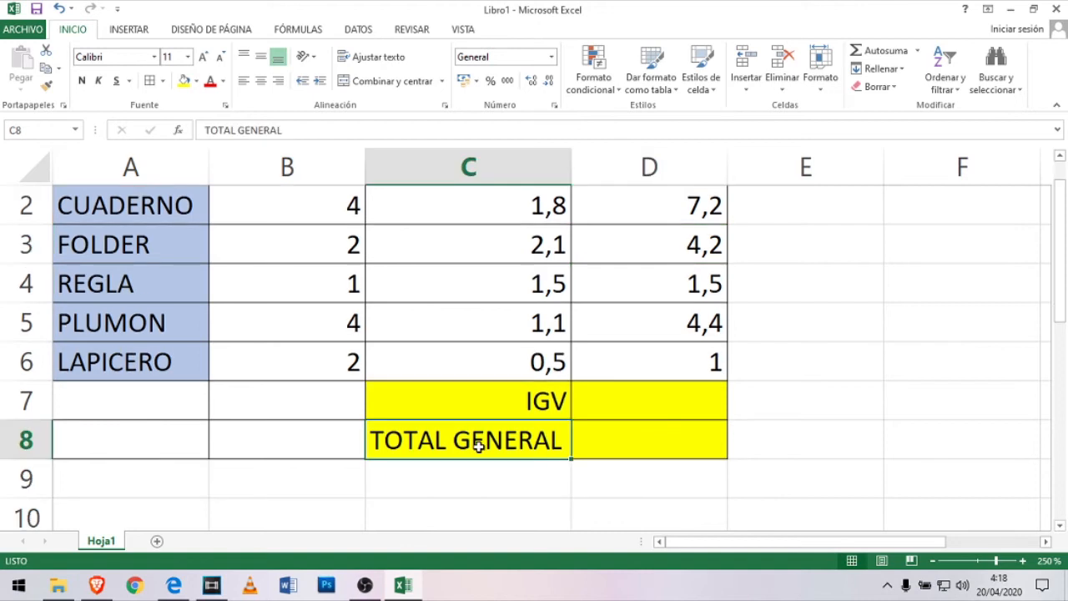
pyautogui.doubleClick(478, 447)
pyautogui.press('BackSpace')
pyautogui.press('BackSpace')
pyautogui.press('BackSpace')
pyautogui.press('BackSpace')
pyautogui.press('BackSpace')
pyautogui.press('BackSpace')
pyautogui.press('BackSpace')
pyautogui.press('BackSpace')
pyautogui.press('Return')
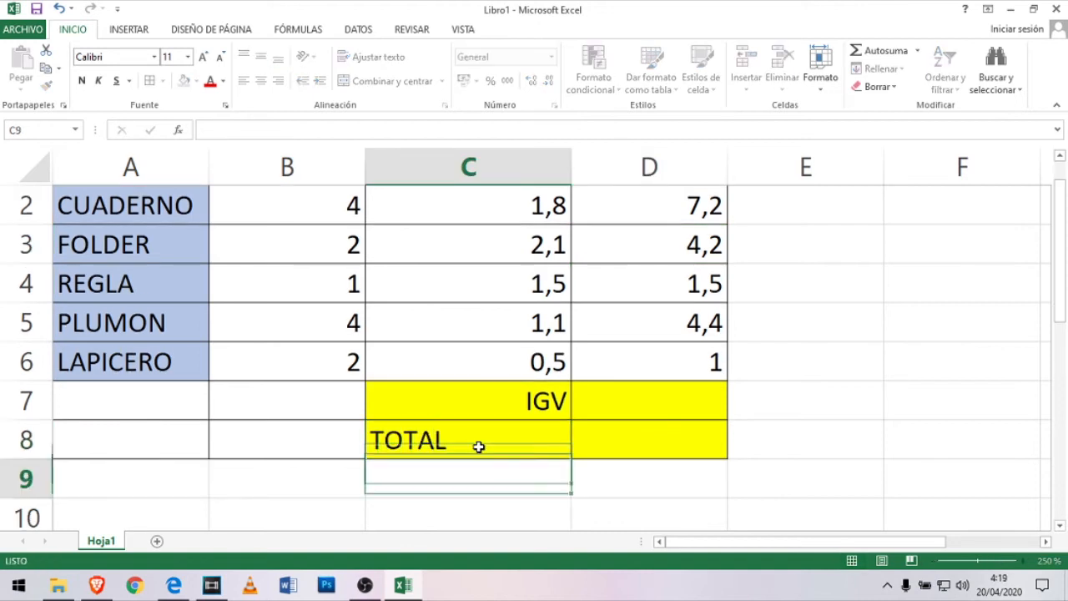
# Replace the IGV label in C7 with TOTAL
pyautogui.press('Up')
pyautogui.press('Up')
pyautogui.write('TOTAL')
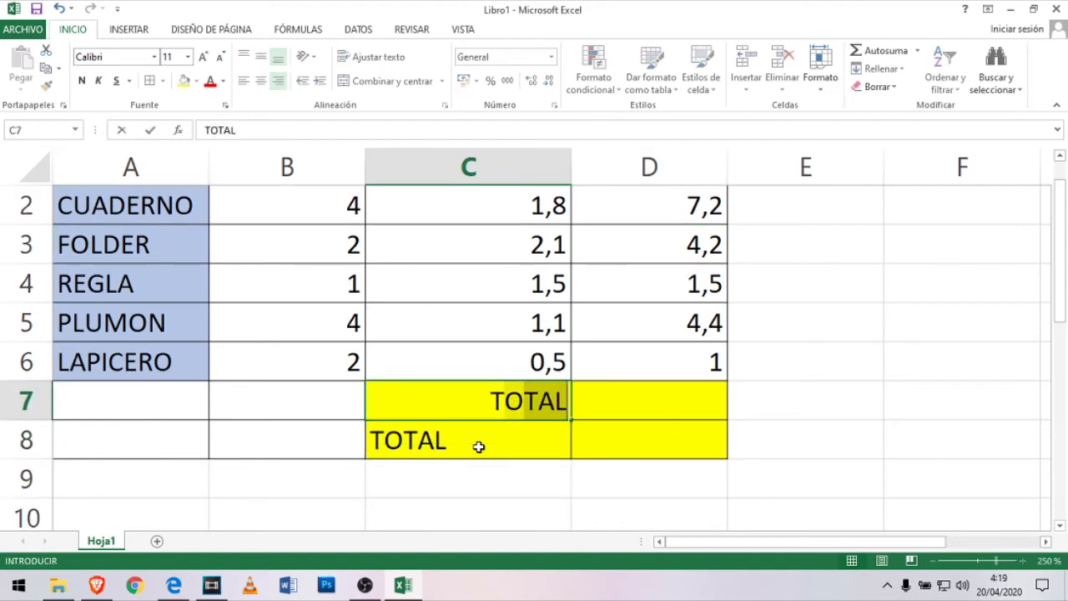
pyautogui.press('Return')
# Change the label in C8 to IGV and enter 15% beside it in D8
pyautogui.click(479, 447)
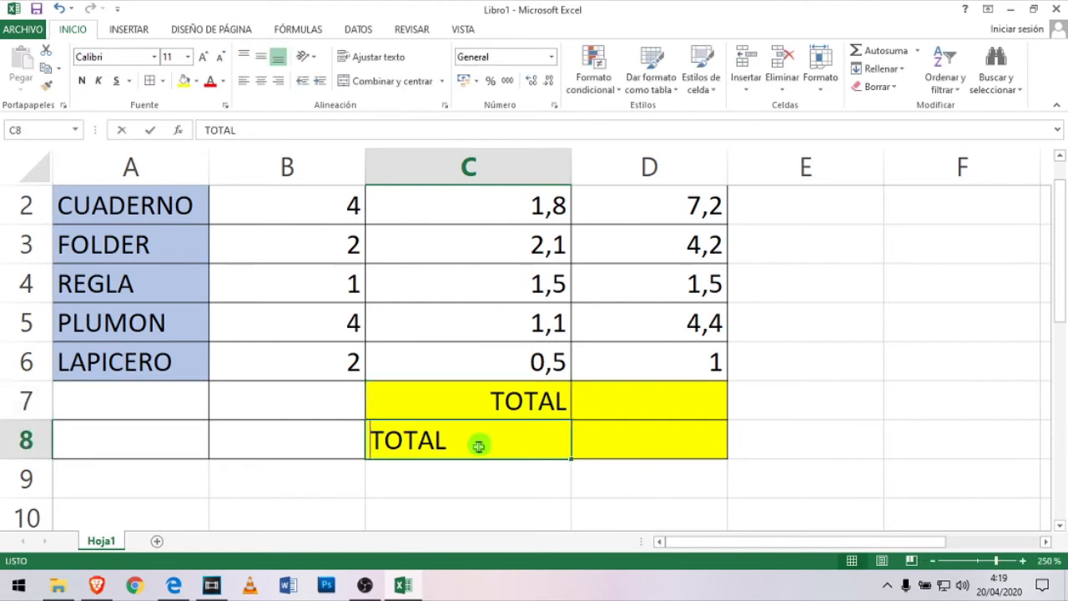
pyautogui.write('IGV')
pyautogui.press('Return')
pyautogui.press('Up')
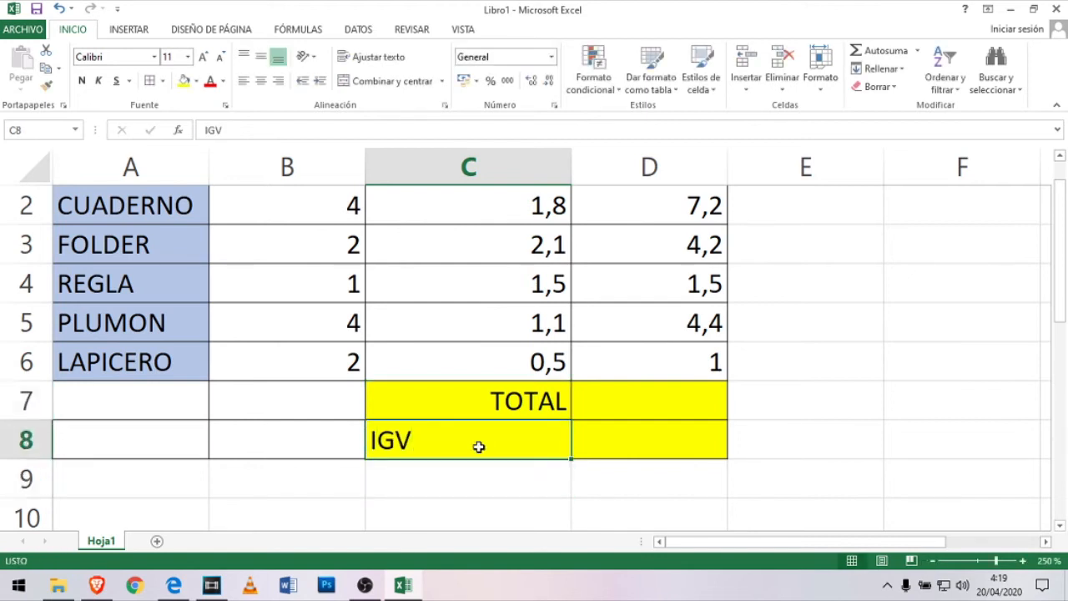
pyautogui.doubleClick(478, 447)
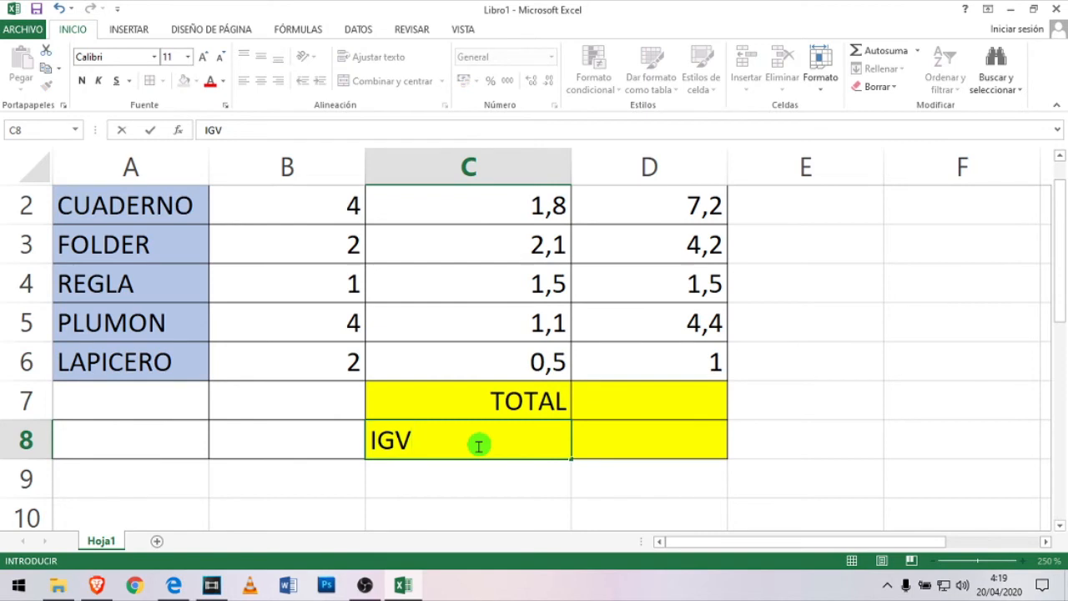
pyautogui.press('Return')
pyautogui.press('Right')
pyautogui.press('Up')
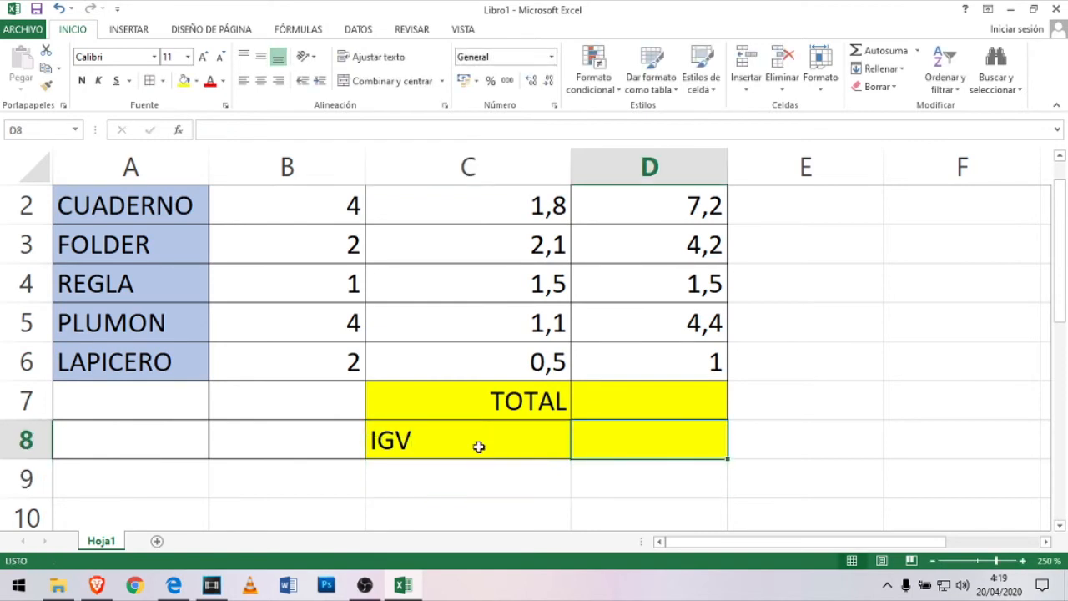
pyautogui.write('15%')
pyautogui.press('Return')
# Add the label TOTAL GENERAL in C9, below the IGV row
pyautogui.press('Left')
pyautogui.write('TOTAL GEN')
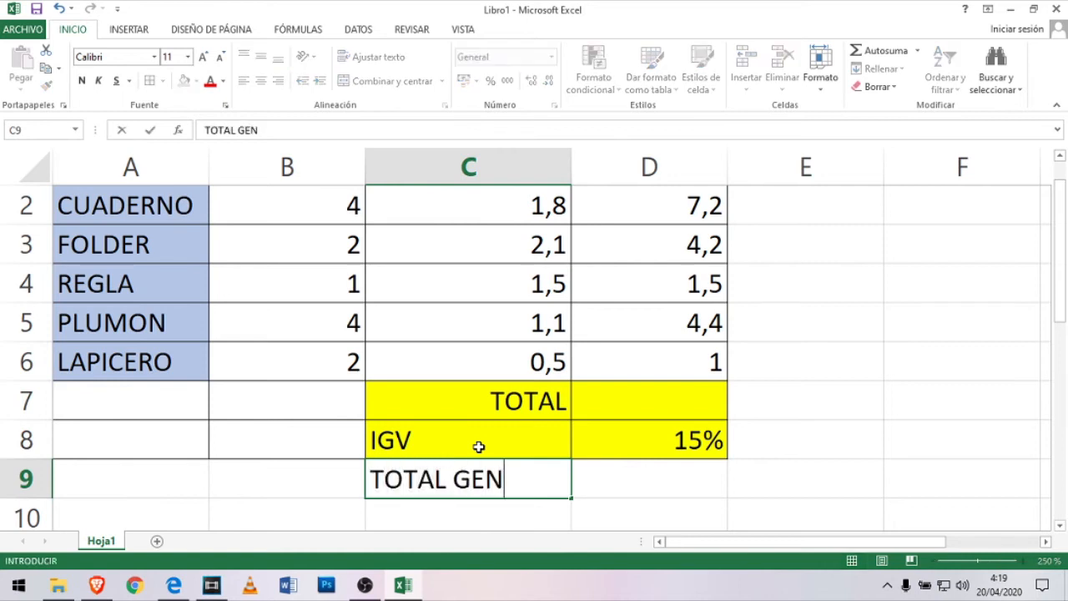
pyautogui.write('ERAL')
pyautogui.press('Tab')
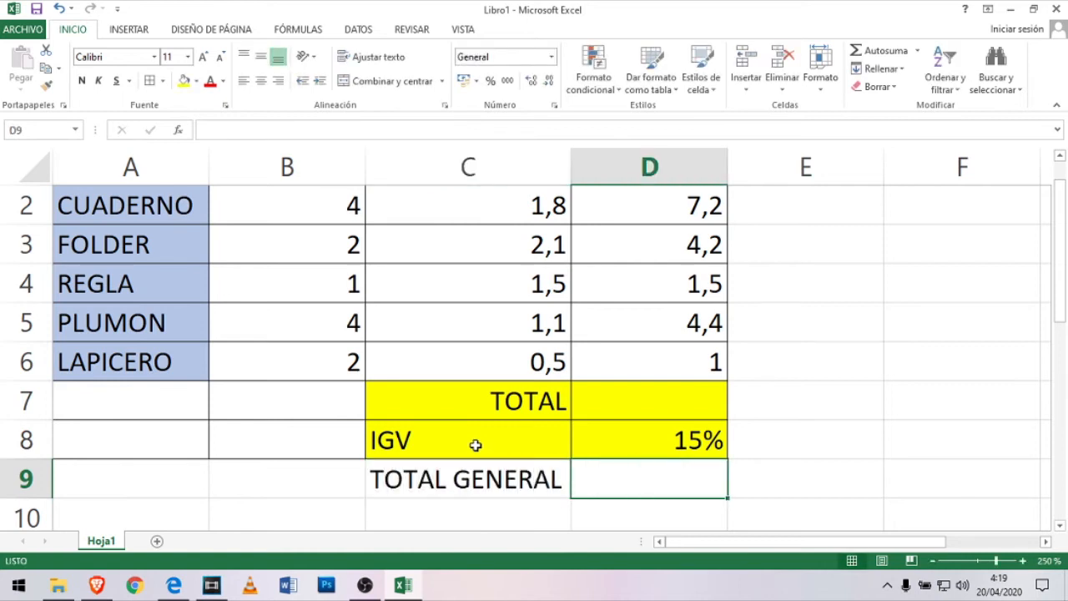
# Right-align the IGV label in C8 and fill the TOTAL GENERAL cells C9:D9 with yellow
pyautogui.click(478, 447)
pyautogui.click(279, 81)
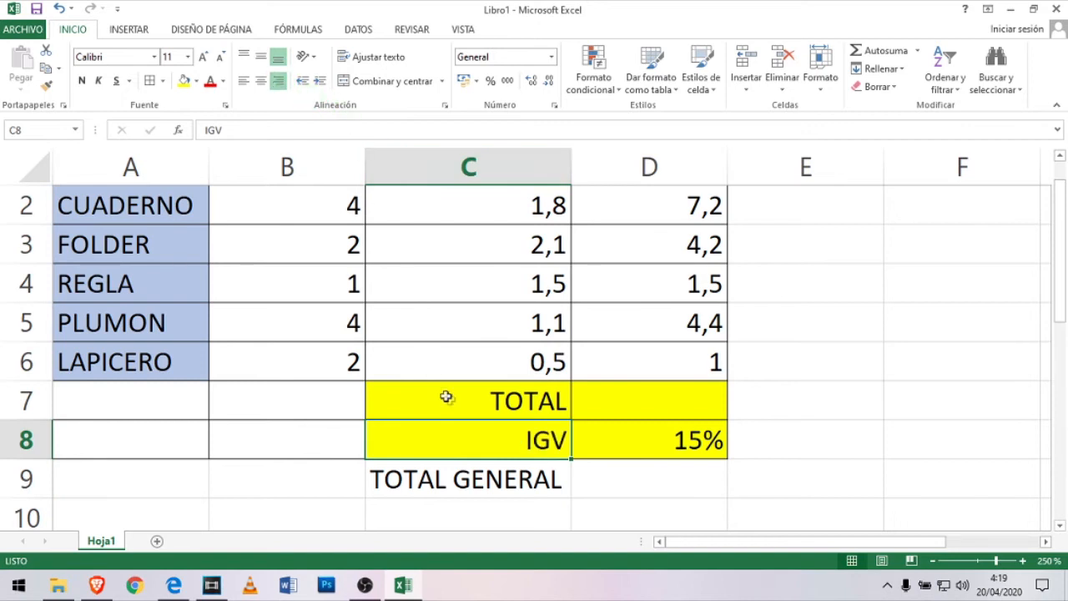
pyautogui.click(501, 482)
pyautogui.moveTo(571, 480); pyautogui.dragTo(643, 480)
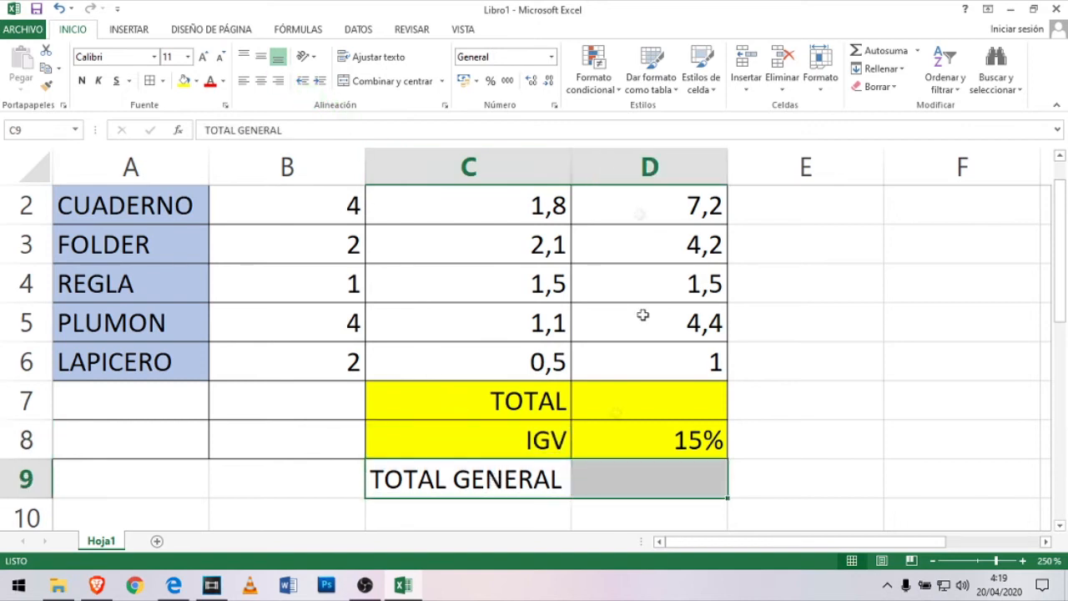
pyautogui.click(183, 81)
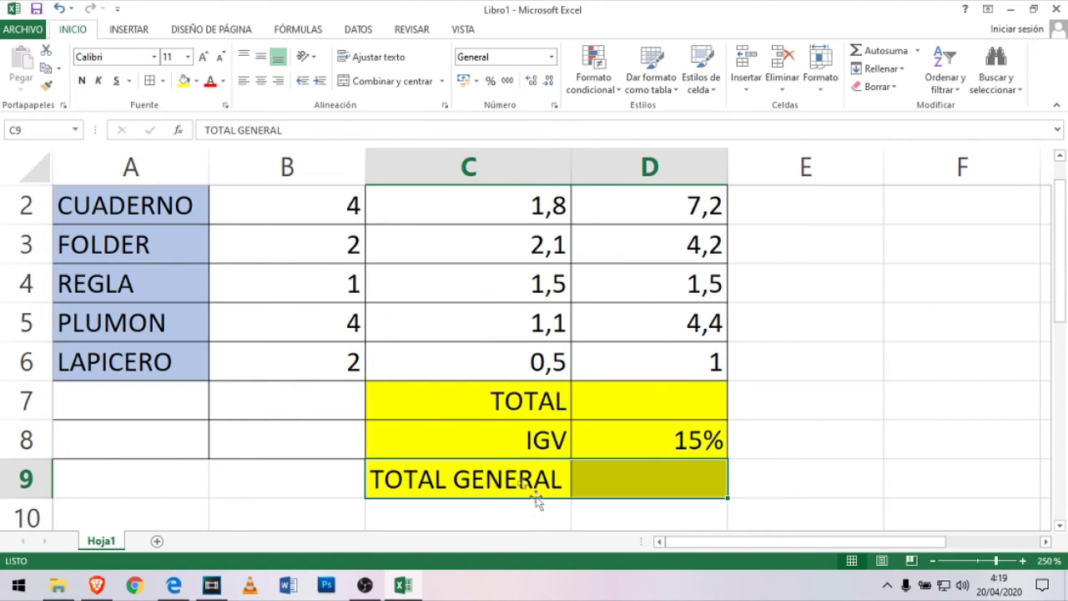
pyautogui.click(516, 469)
pyautogui.click(501, 357)
# Widen column C (PRECIO) slightly
pyautogui.scroll(1, 501, 355)
pyautogui.scroll(-3, 484, 392)
pyautogui.scroll(3, 482, 359)
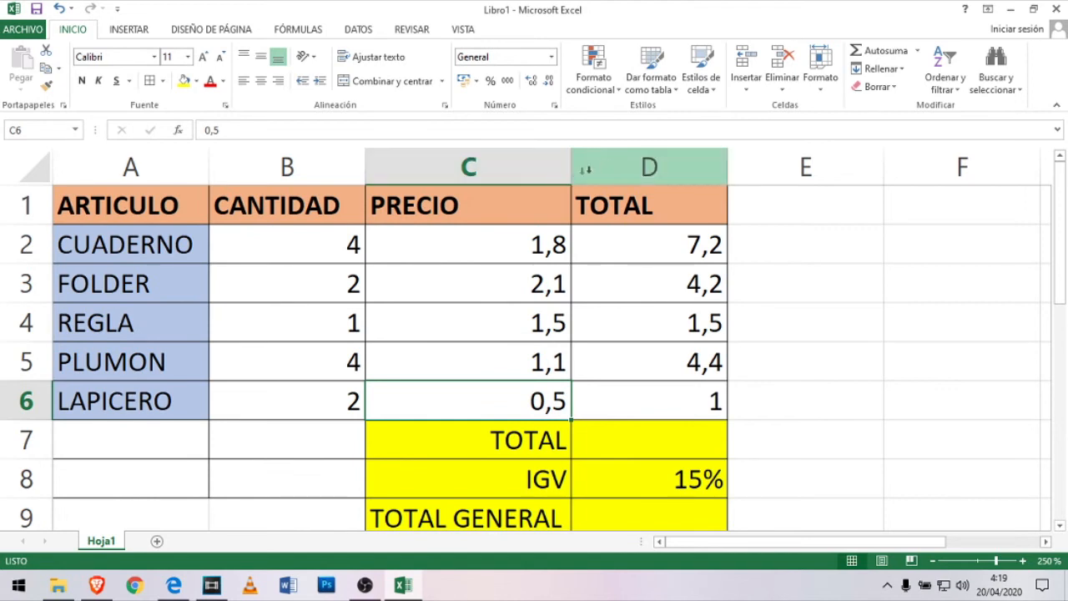
pyautogui.moveTo(571, 172)
pyautogui.mouseDown()
pyautogui.moveTo(539, 174)
pyautogui.moveTo(677, 173)
pyautogui.moveTo(573, 173)
pyautogui.mouseUp()
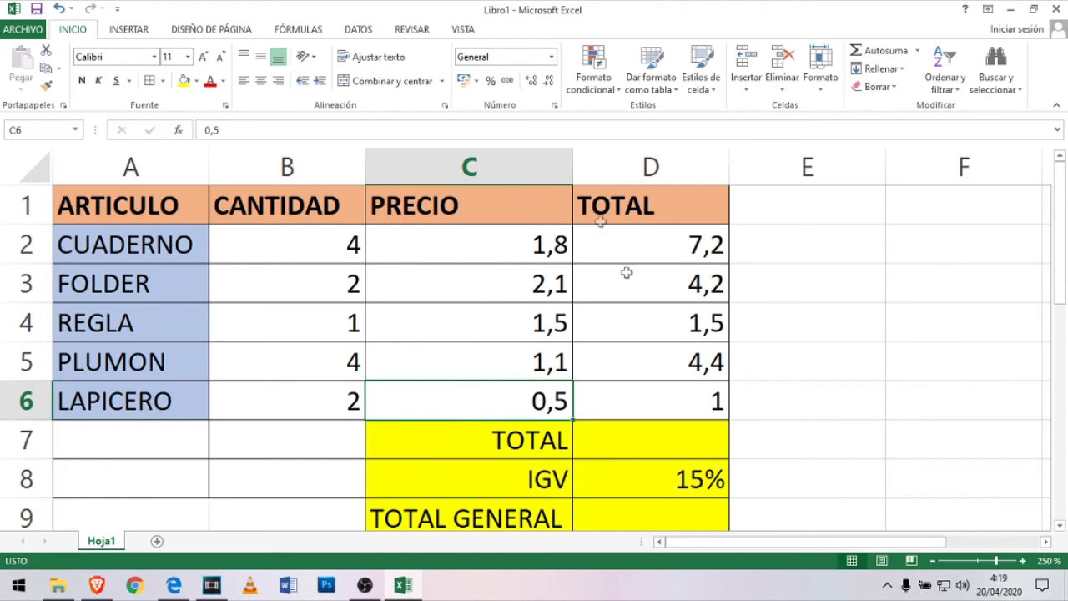
pyautogui.scroll(-1, 624, 377)
pyautogui.scroll(1, 646, 401)
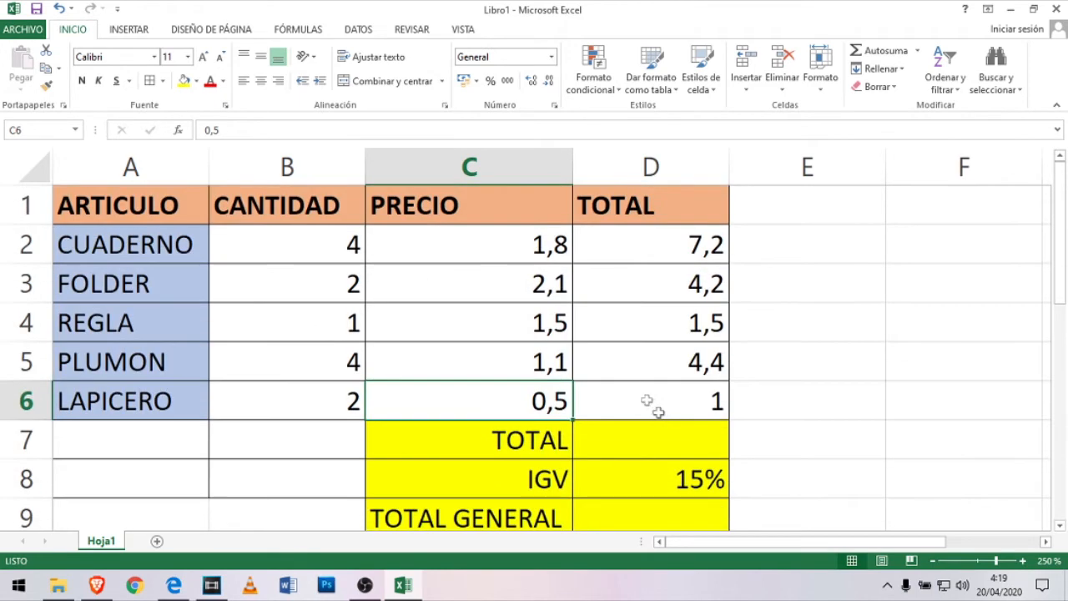
pyautogui.click(672, 436)
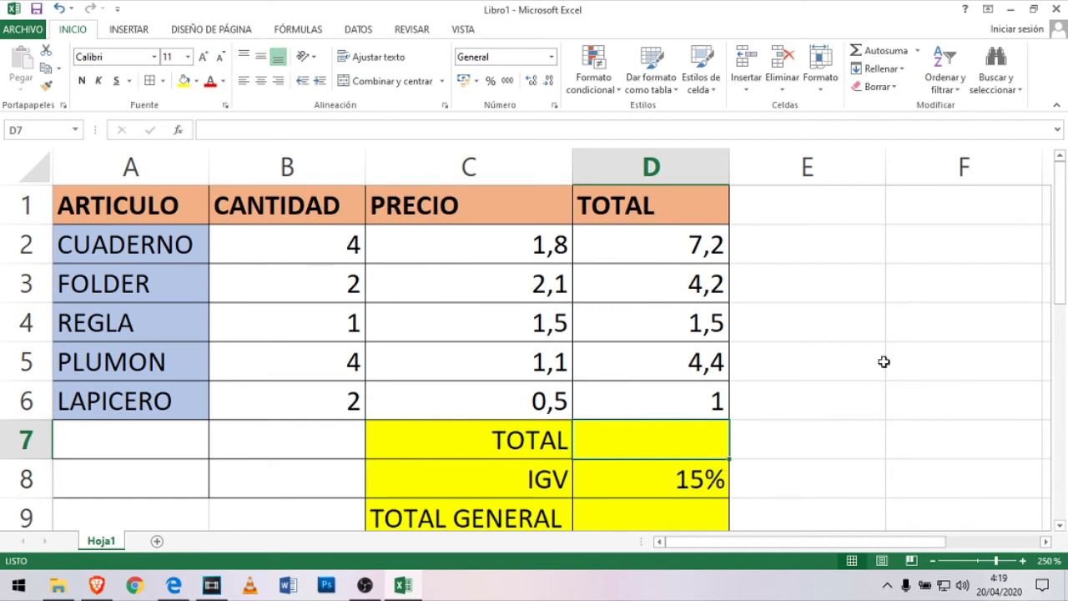
pyautogui.write('=')
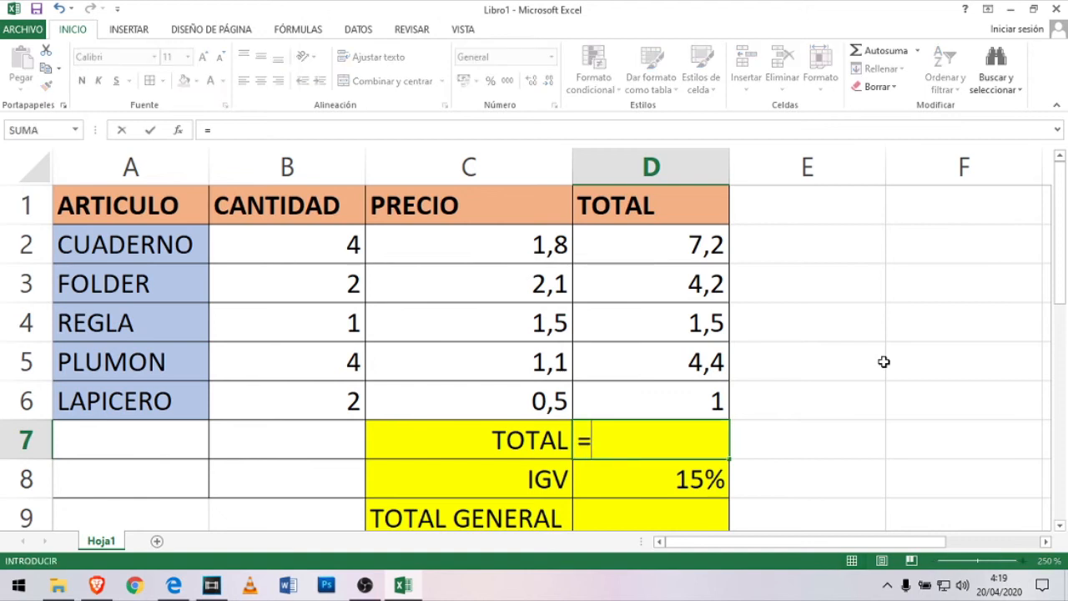
pyautogui.write('D2+')
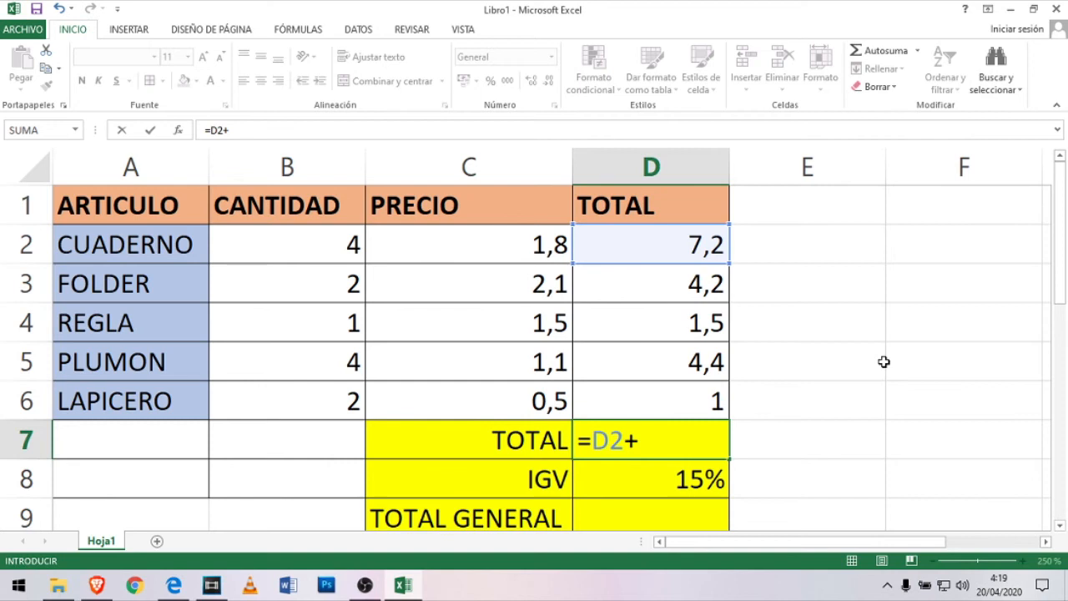
pyautogui.write('D')
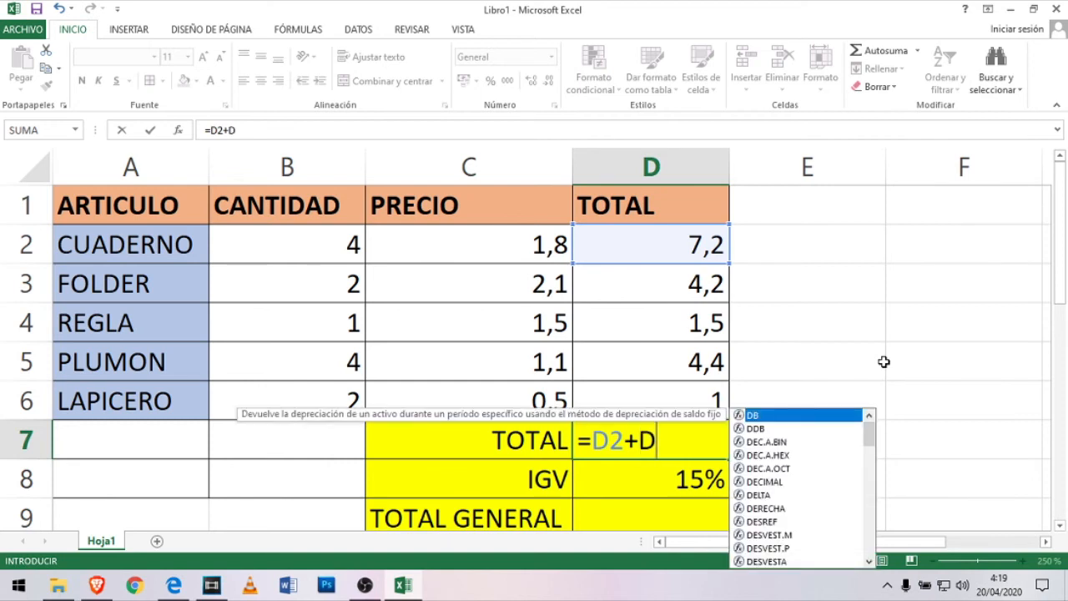
pyautogui.write('3+D4')
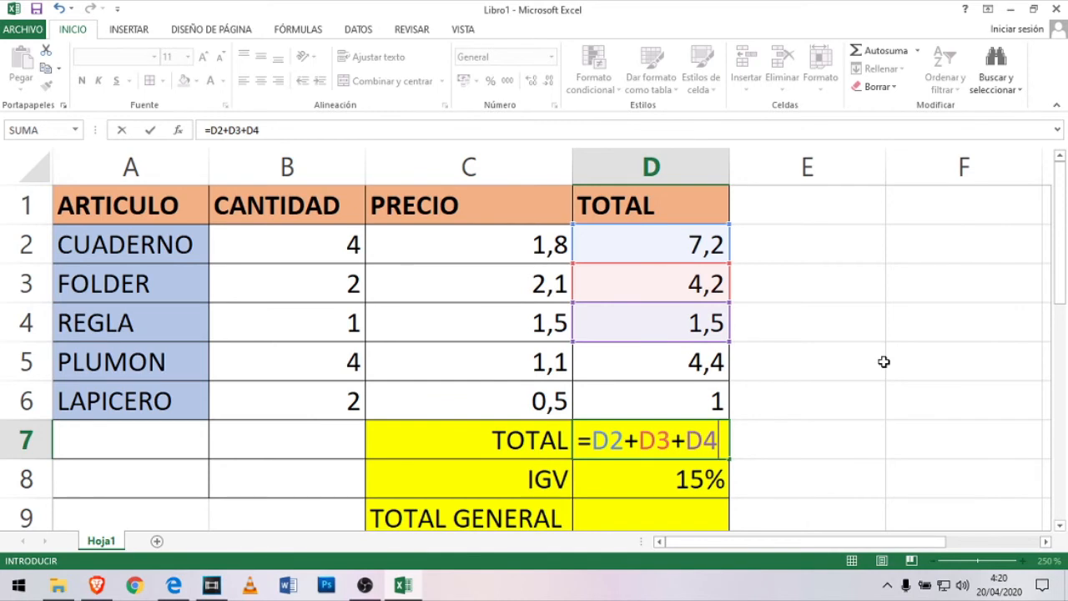
pyautogui.press('Escape')
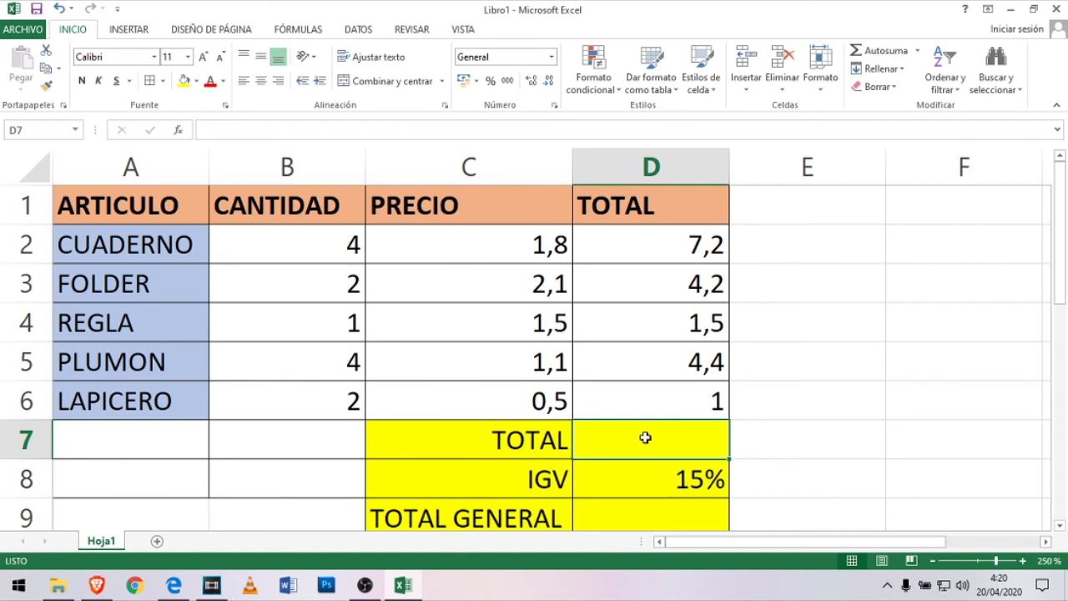
# Try summing D2:D6 in the TOTAL cell D7 with the SUMA function, and clear the cell again
pyautogui.write('=SUMA')
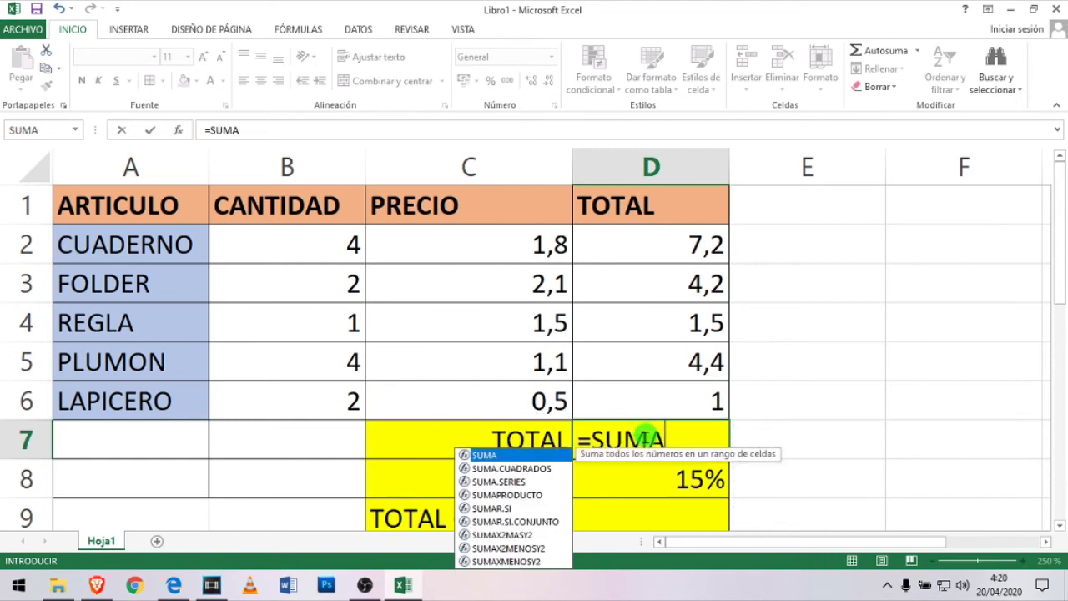
pyautogui.write('(')
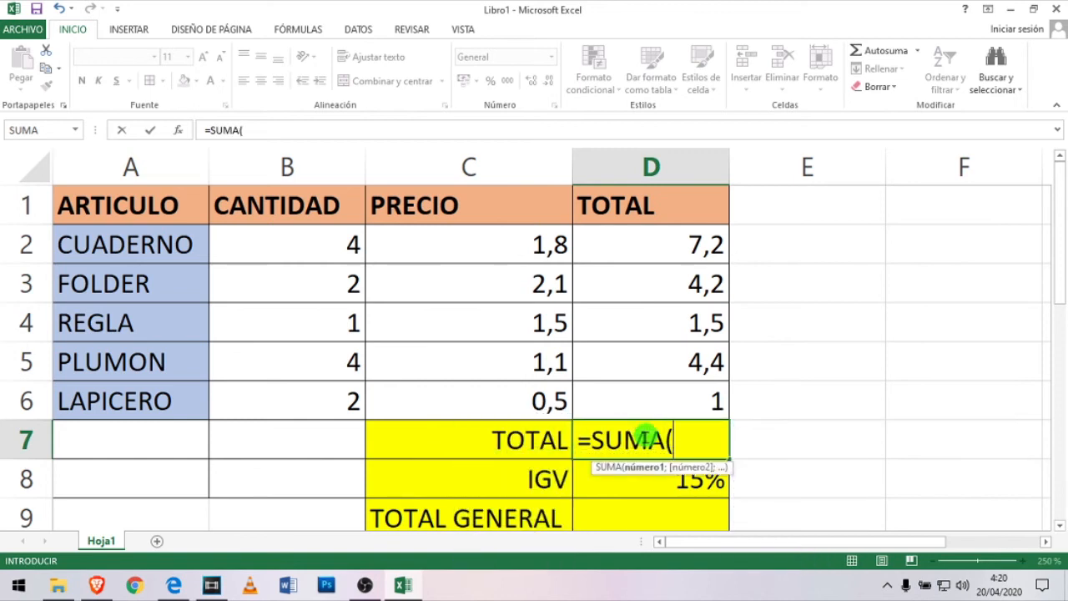
pyautogui.click(651, 246)
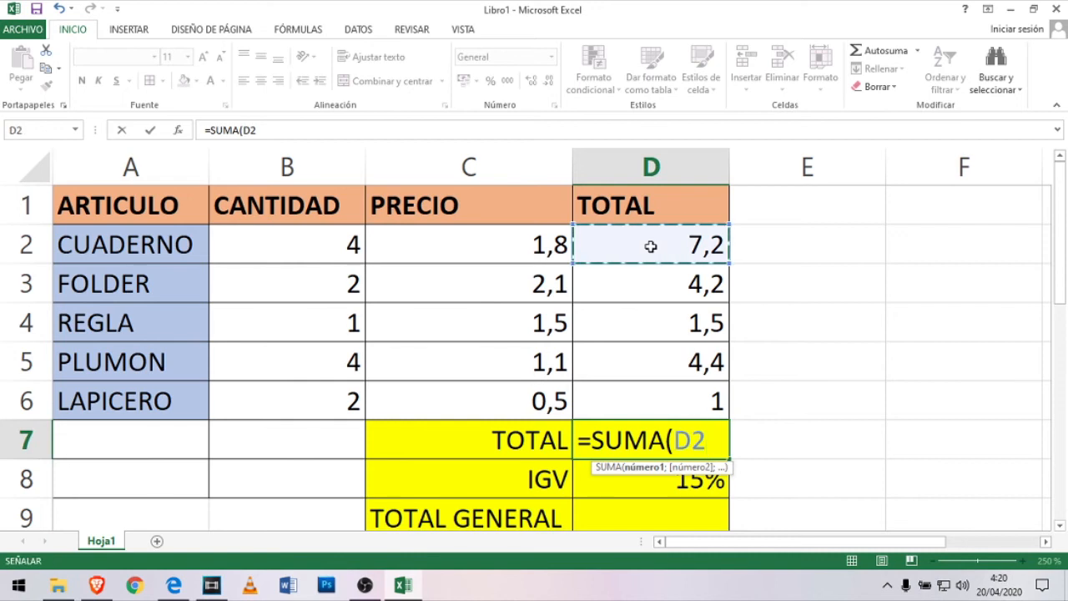
pyautogui.moveTo(651, 262); pyautogui.dragTo(670, 395)
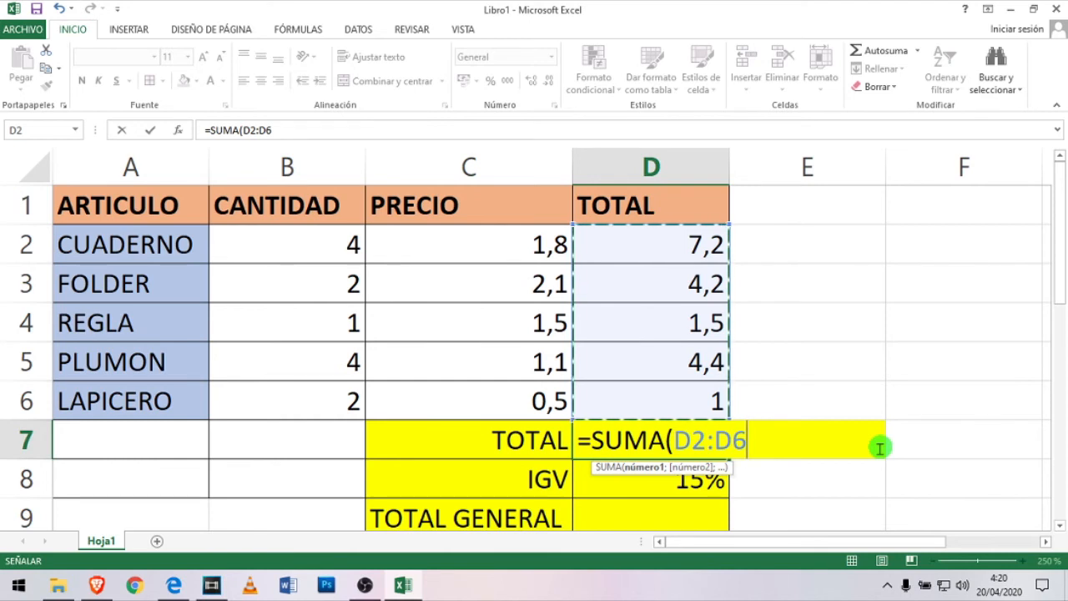
pyautogui.write(')')
pyautogui.press('Return')
pyautogui.press('Up')
pyautogui.press('Delete')
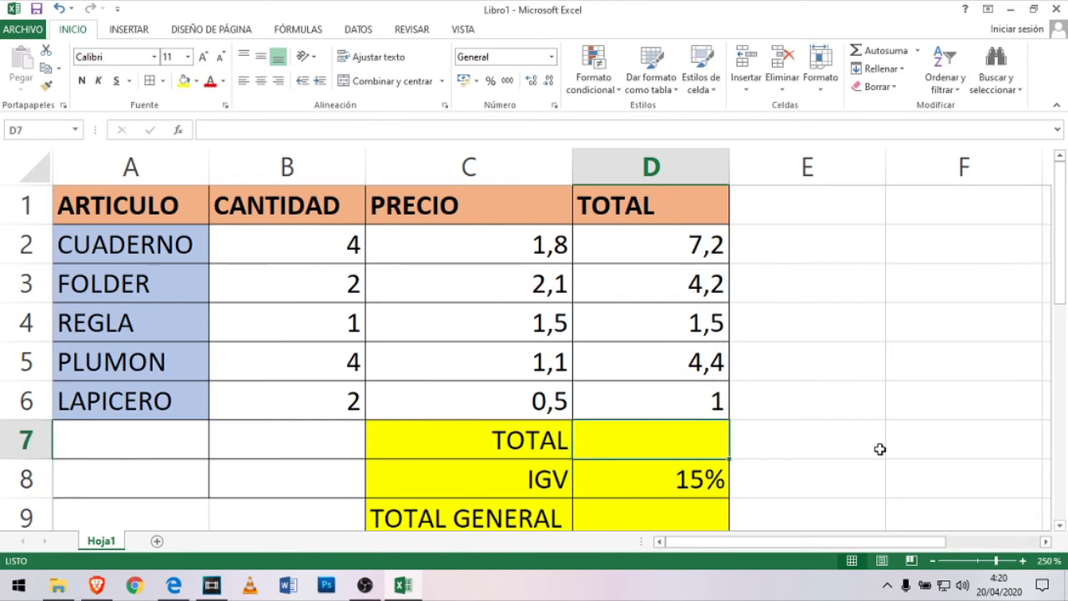
# Calculate the overall TOTAL in D7 with the formula =D2+D3+D4+D5+D6
pyautogui.write('=')
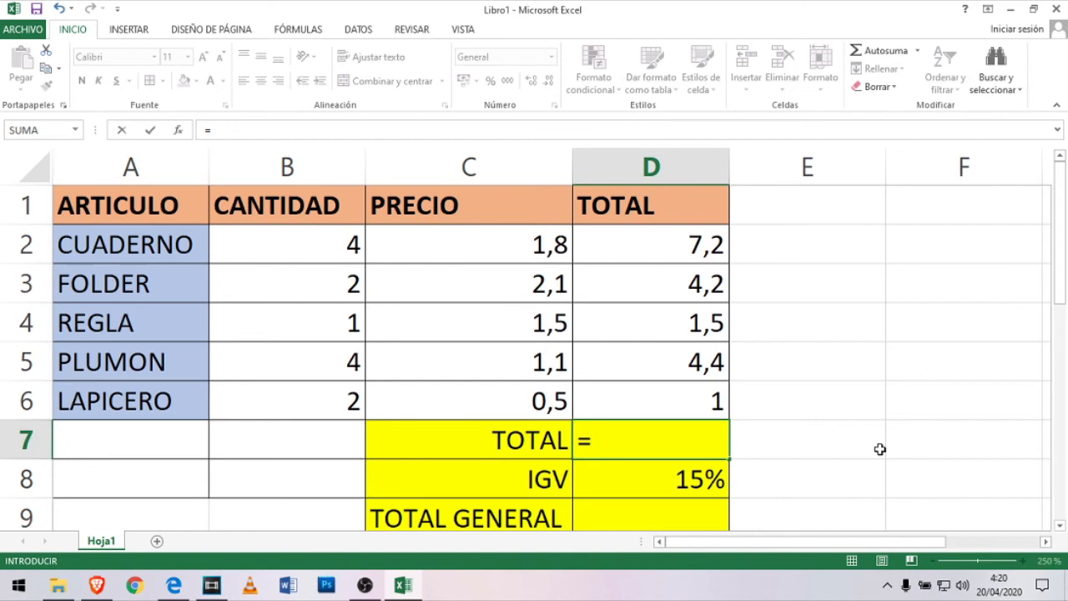
pyautogui.write('D2')
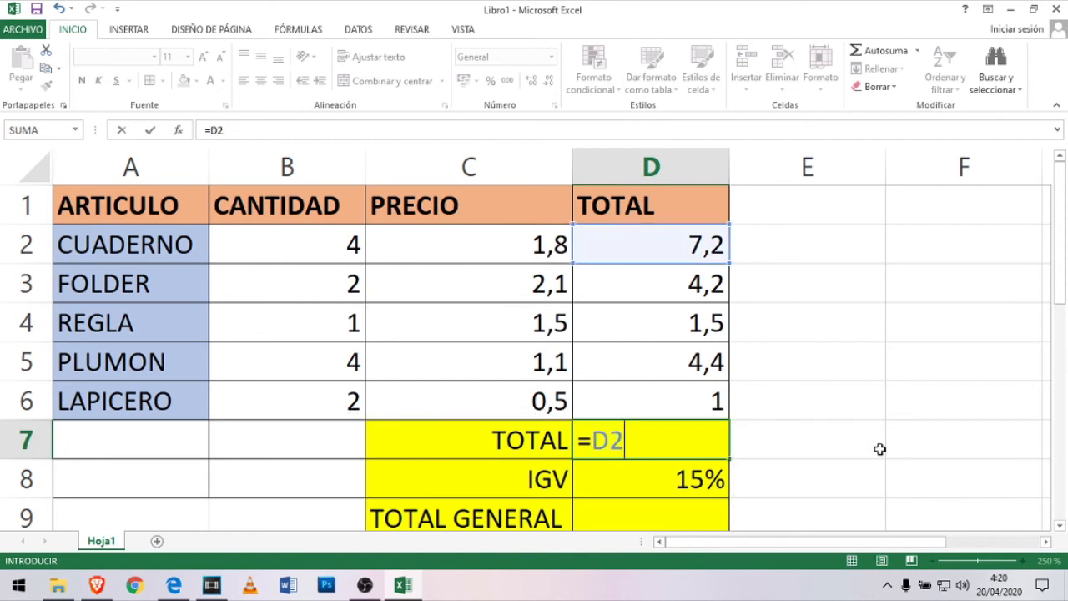
pyautogui.write('+D3')
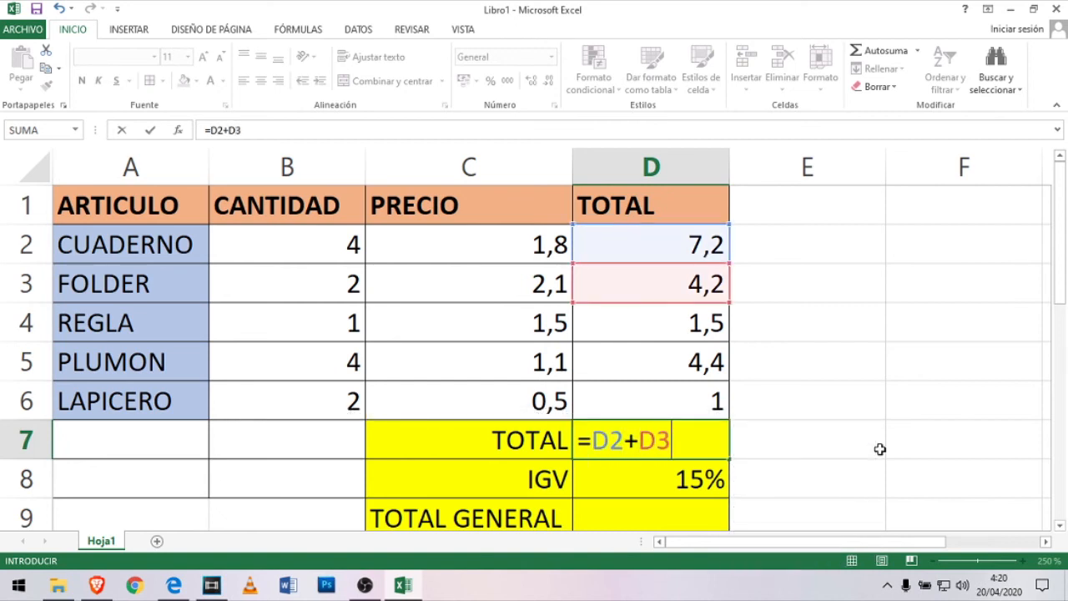
pyautogui.write('+D4+D5+')
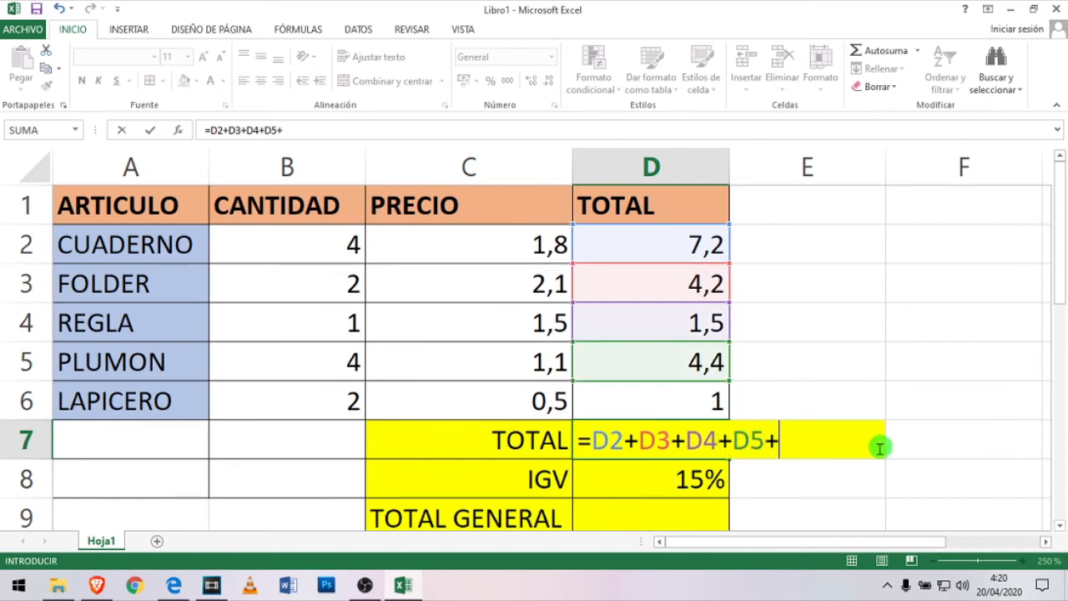
pyautogui.write('D6')
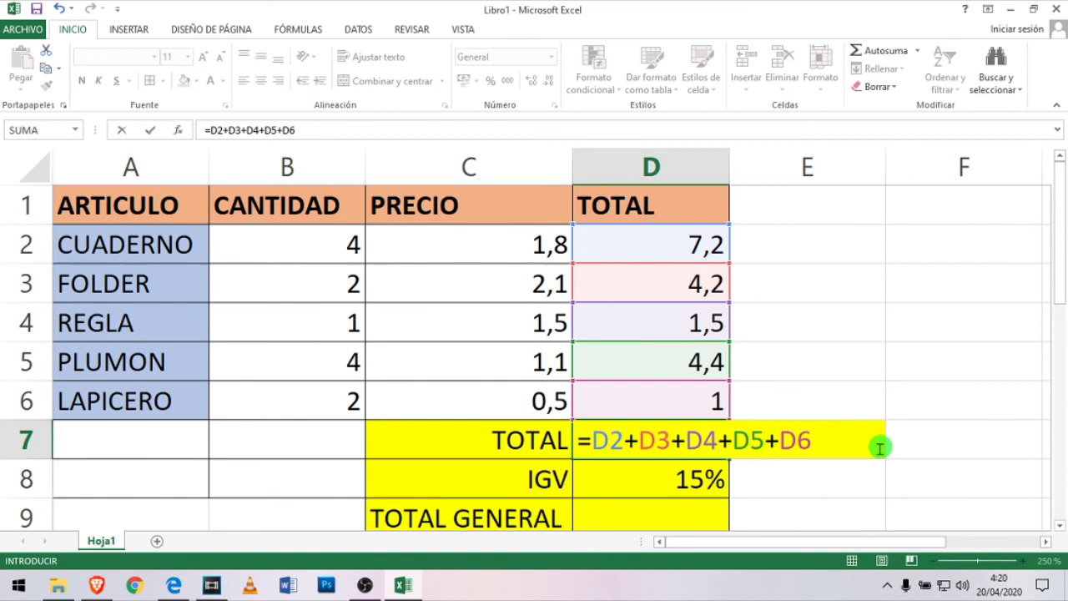
pyautogui.press('Return')
pyautogui.press('Up')
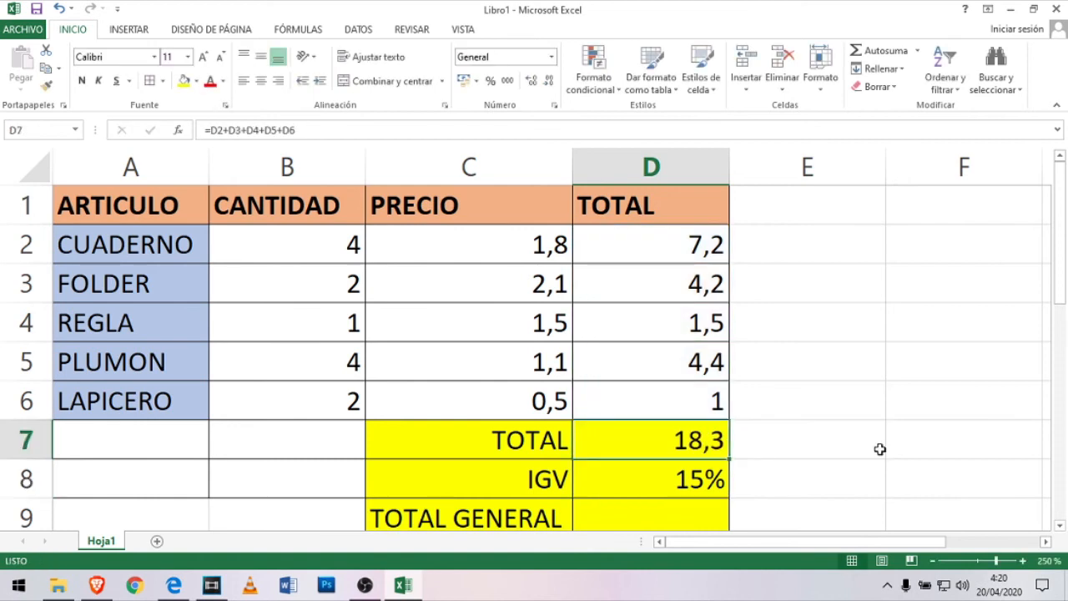
# Replace the IGV percentage in D8 with the formula =D7*15%
pyautogui.scroll(-2, 815, 265)
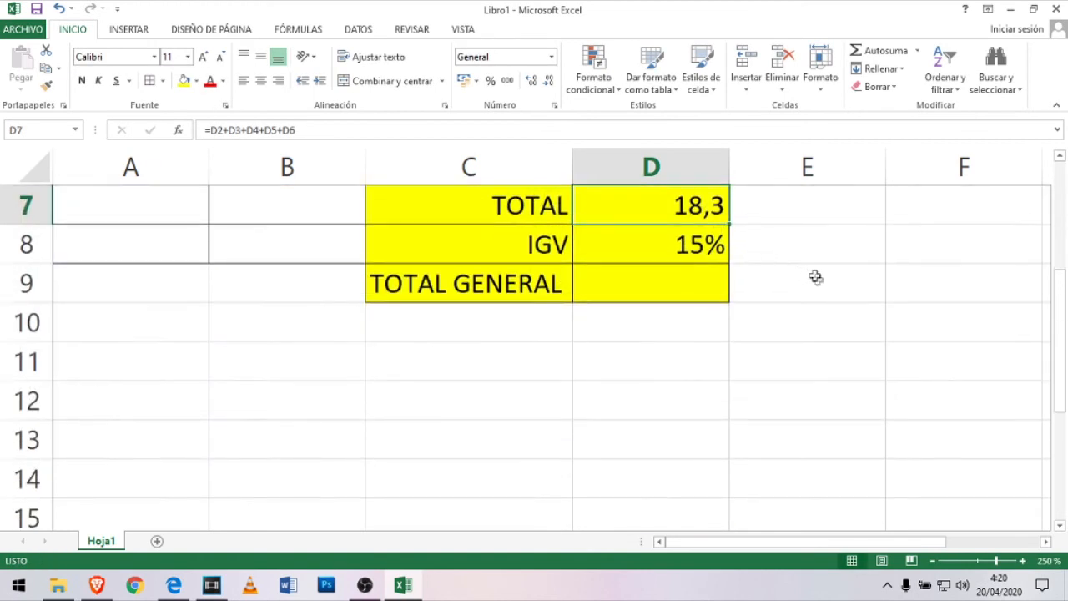
pyautogui.scroll(2, 815, 276)
pyautogui.keyDown('ctrl'); pyautogui.scroll(-1, 751, 375); pyautogui.keyUp('ctrl')
pyautogui.click(650, 458)
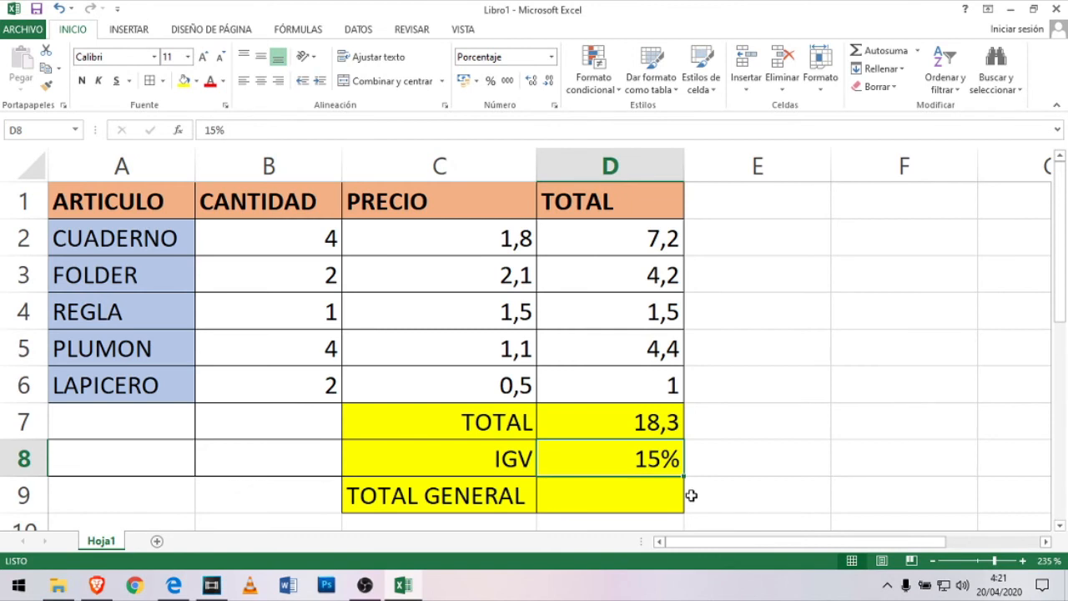
pyautogui.press('Delete')
pyautogui.write('=')
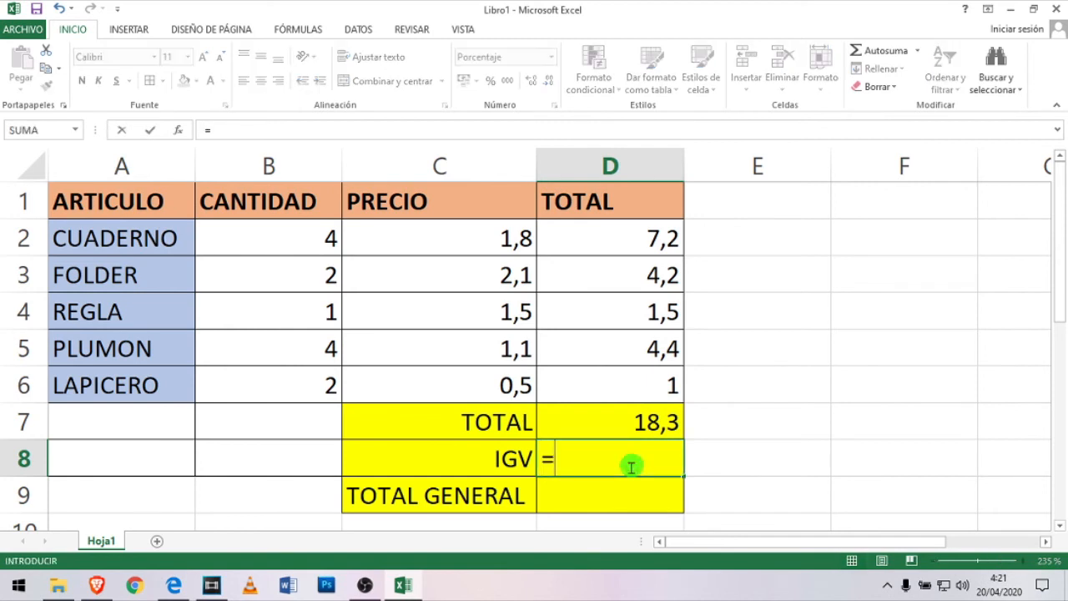
pyautogui.click(621, 423)
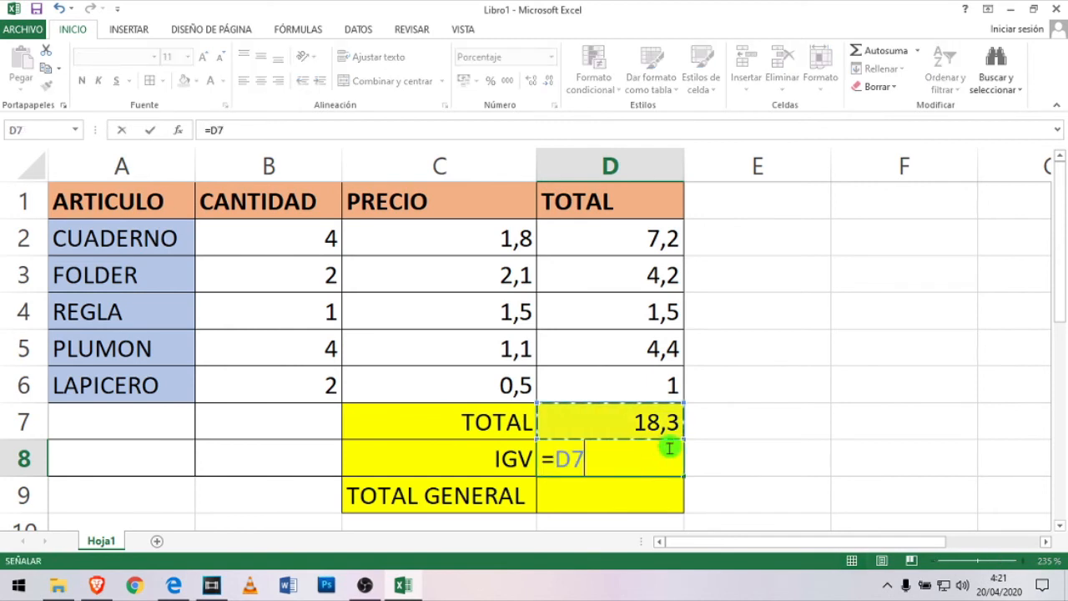
pyautogui.write('*')
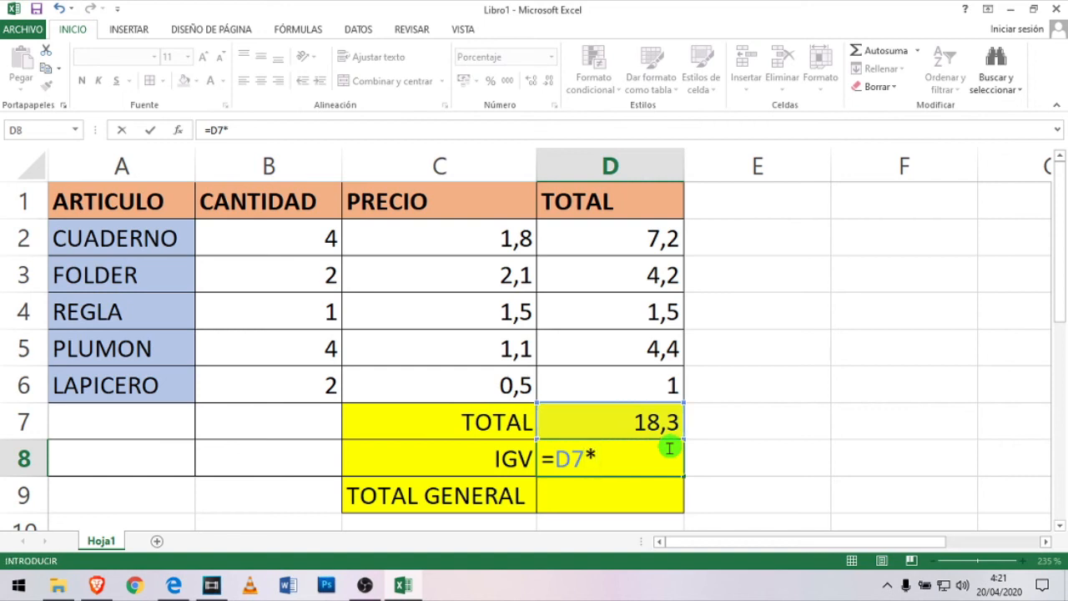
pyautogui.write('15%')
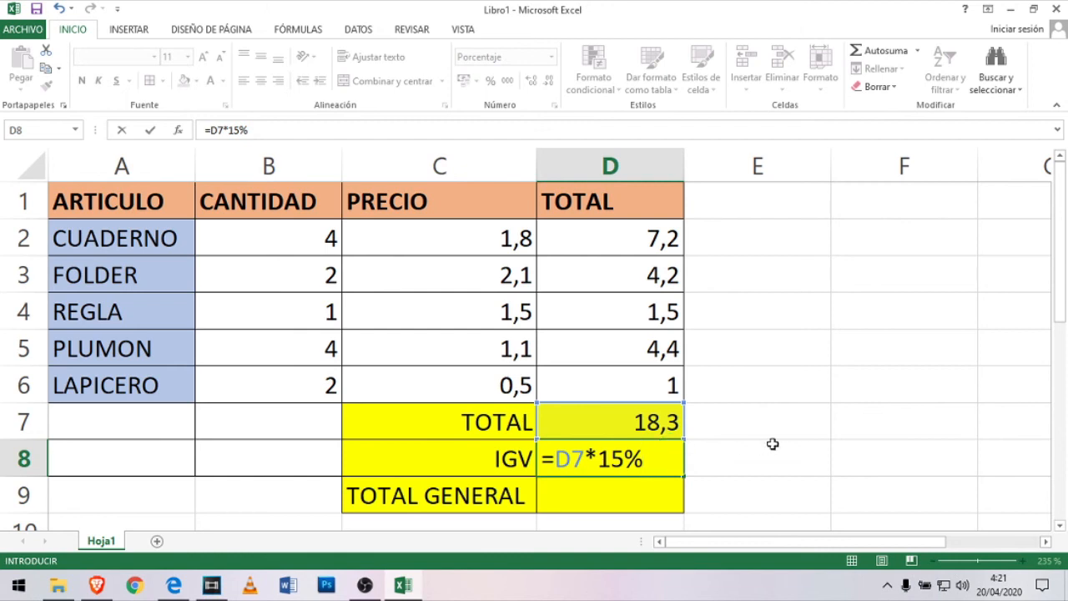
pyautogui.press('Return')
pyautogui.press('Up')
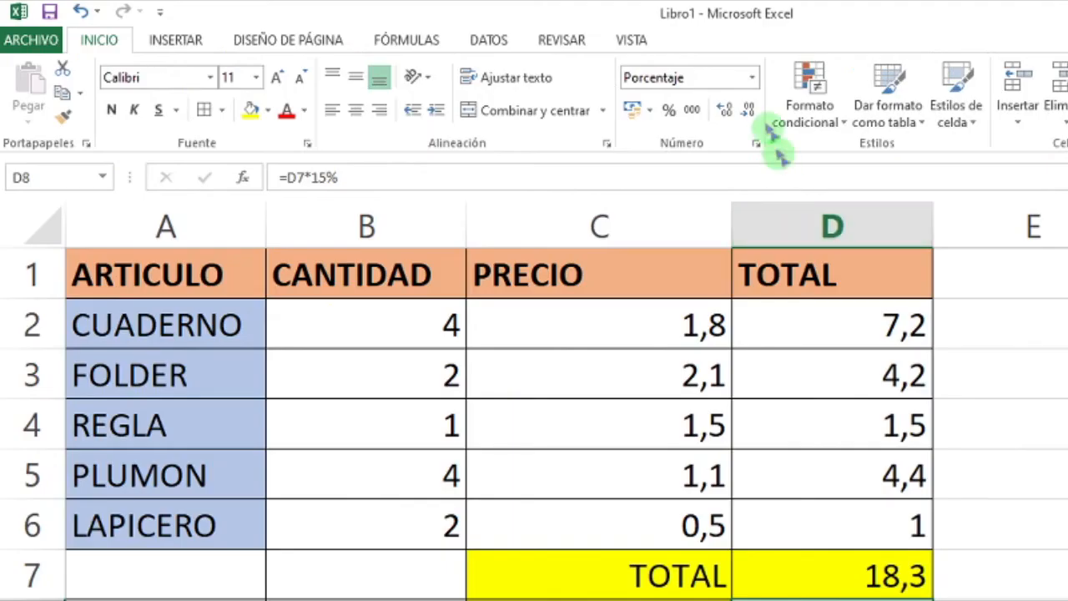
# Change the number format of the IGV cell D8 to Número
pyautogui.click(752, 77)
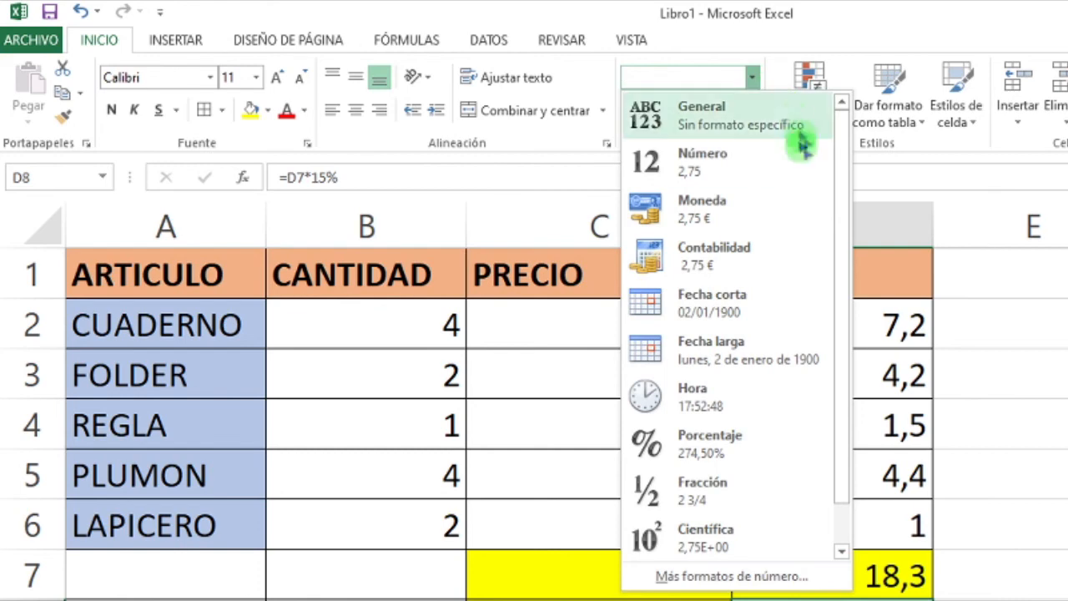
pyautogui.click(733, 166)
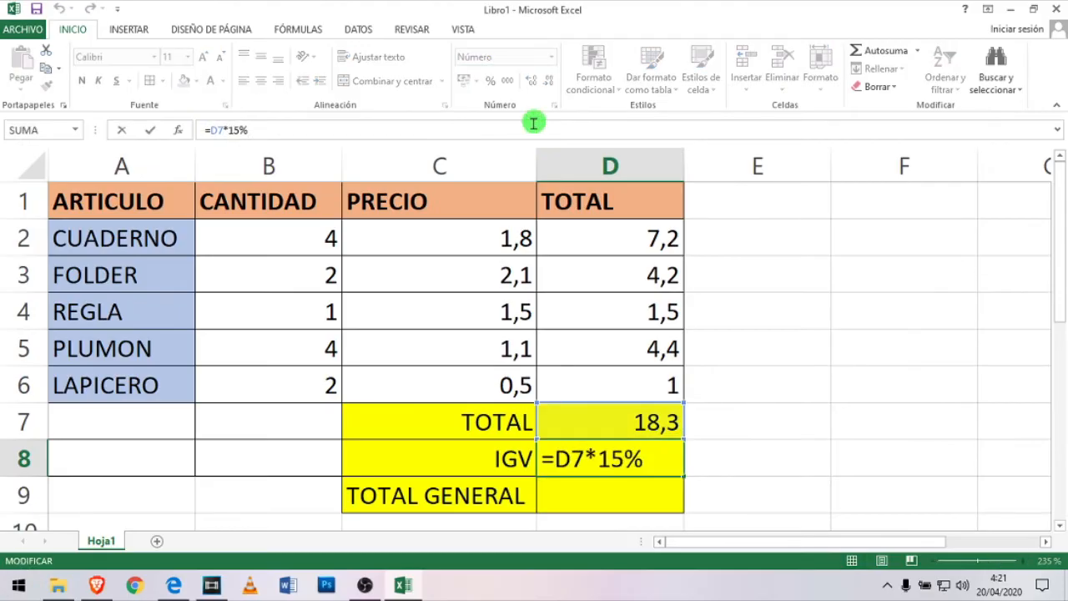
pyautogui.click(733, 466)
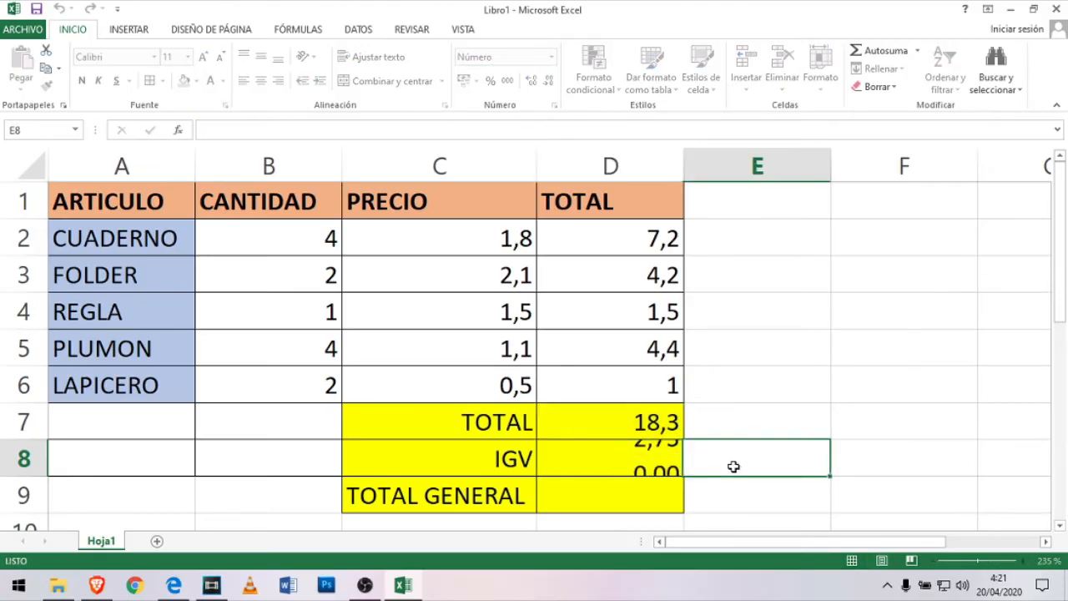
pyautogui.click(656, 469)
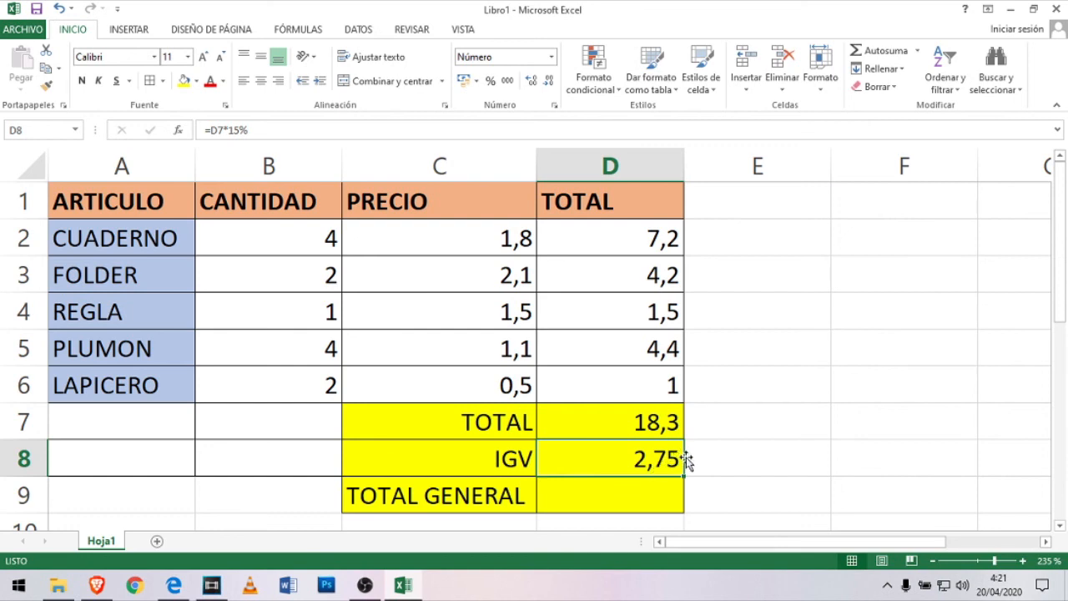
# Calculate the TOTAL GENERAL in D9 with the formula =D7+D8
pyautogui.click(651, 493)
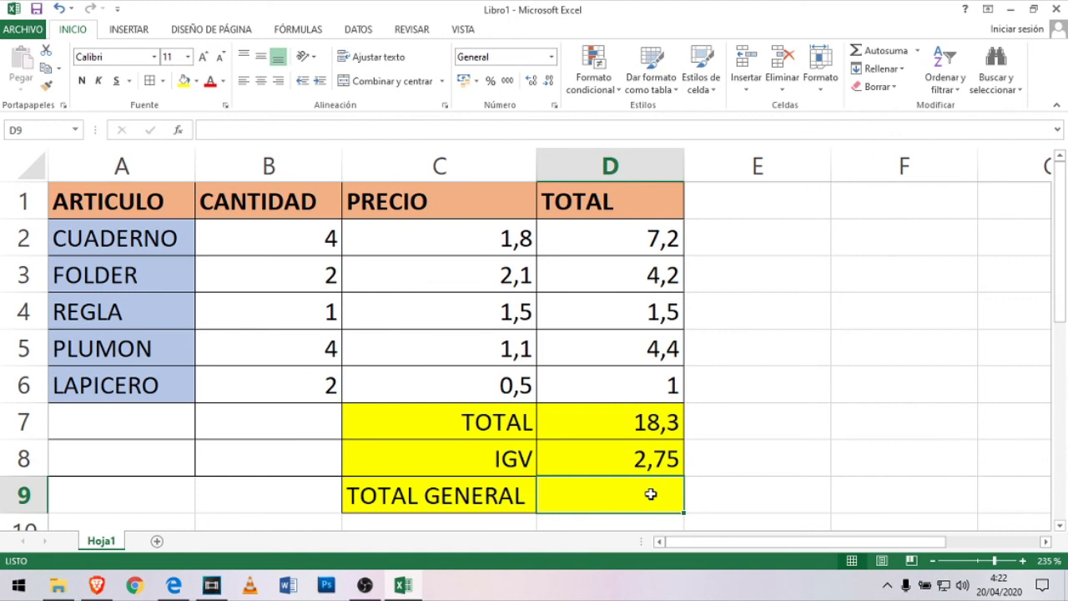
pyautogui.write('=')
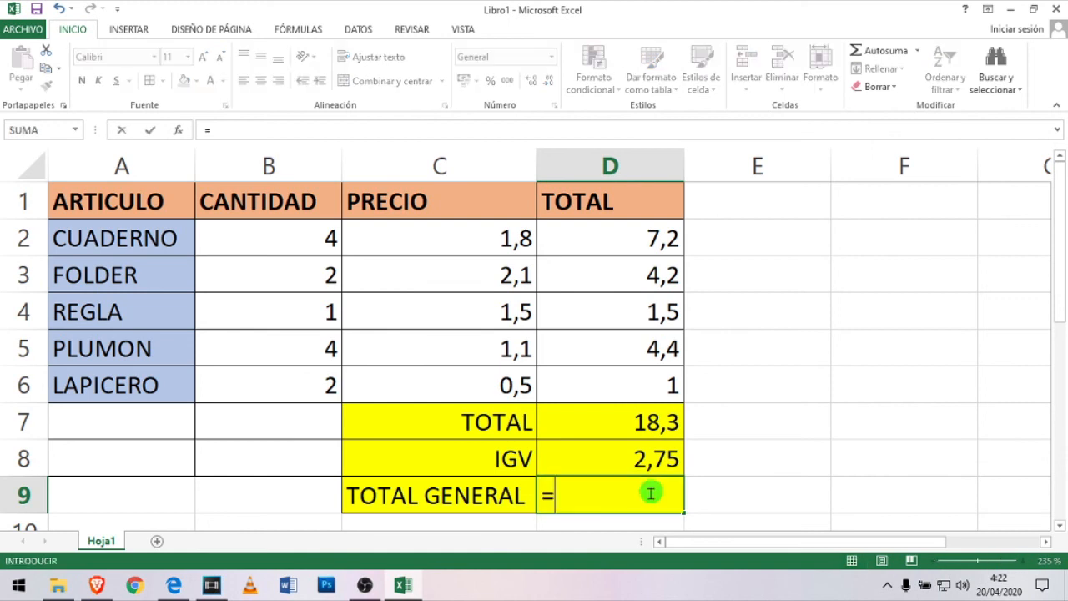
pyautogui.click(632, 425)
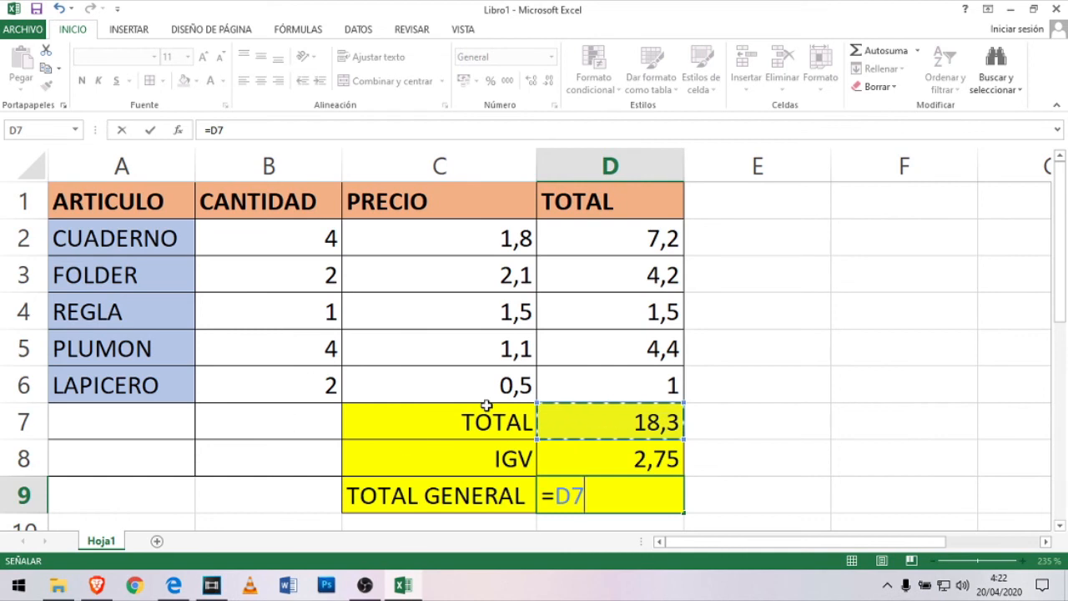
pyautogui.write('+')
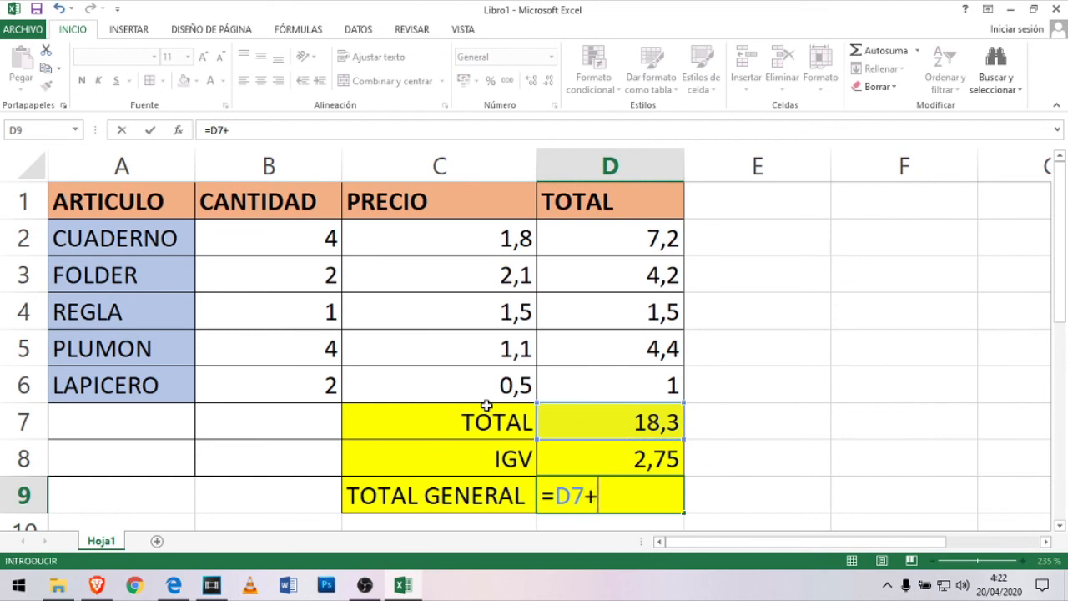
pyautogui.write('D')
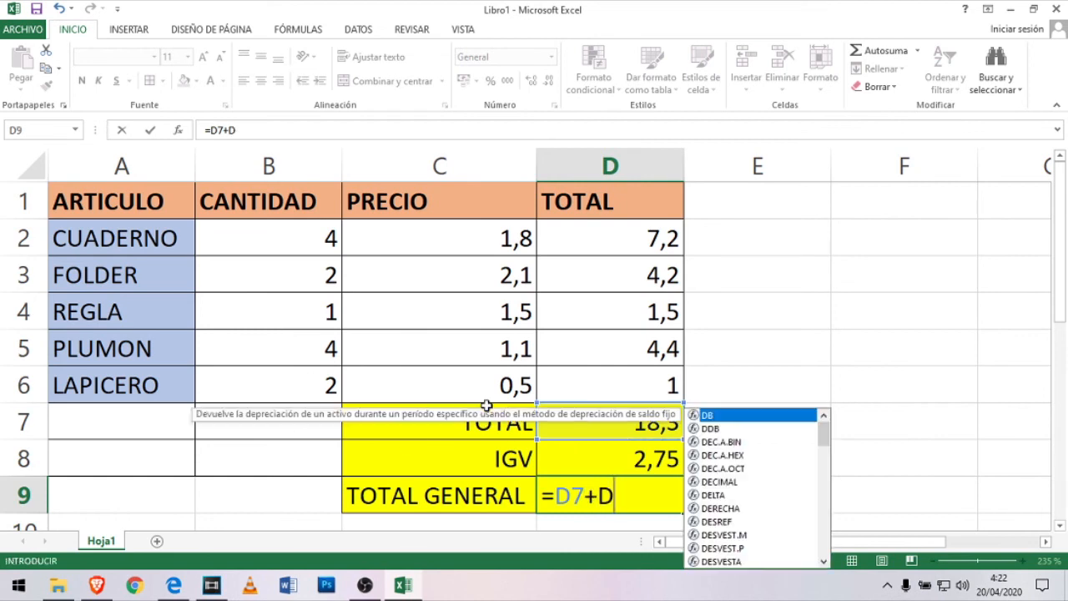
pyautogui.write('8')
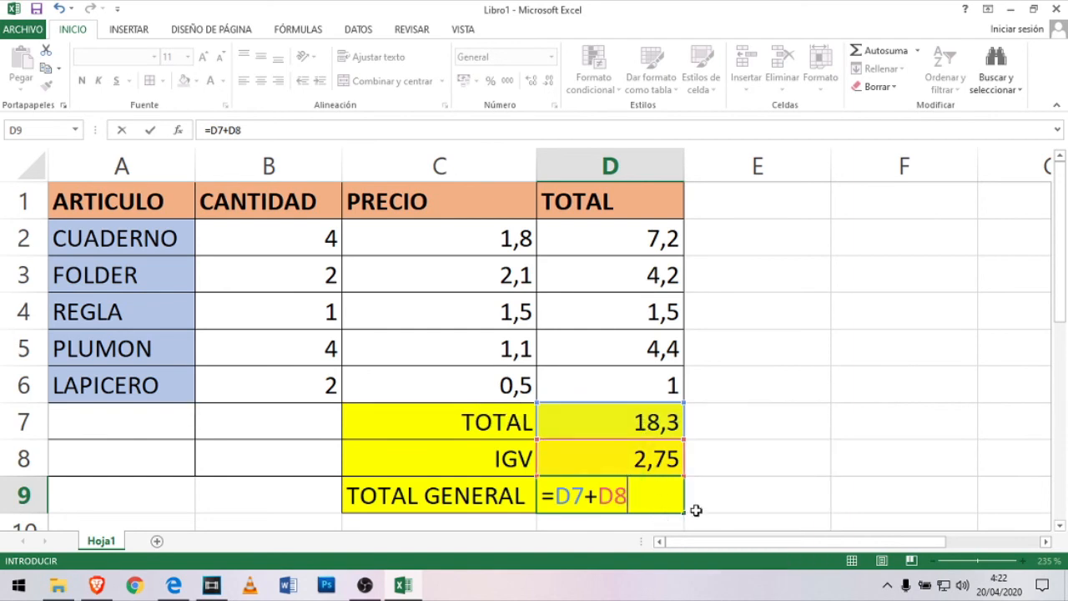
pyautogui.press('Return')
pyautogui.press('Up')
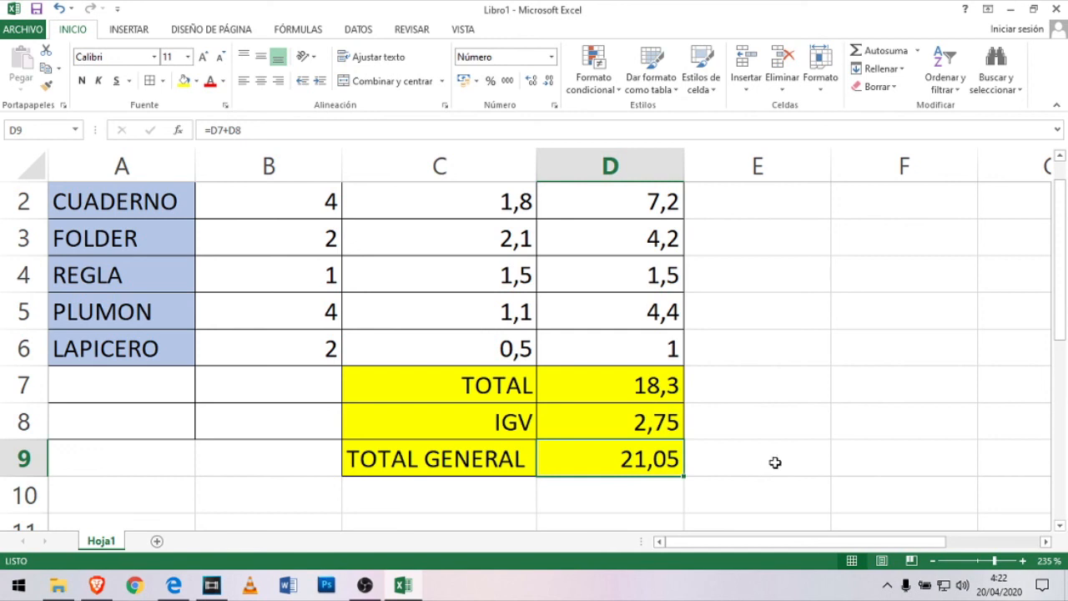
# Review the formulas behind the article totals, the overall TOTAL and the TOTAL GENERAL in column D
pyautogui.scroll(1, 762, 378)
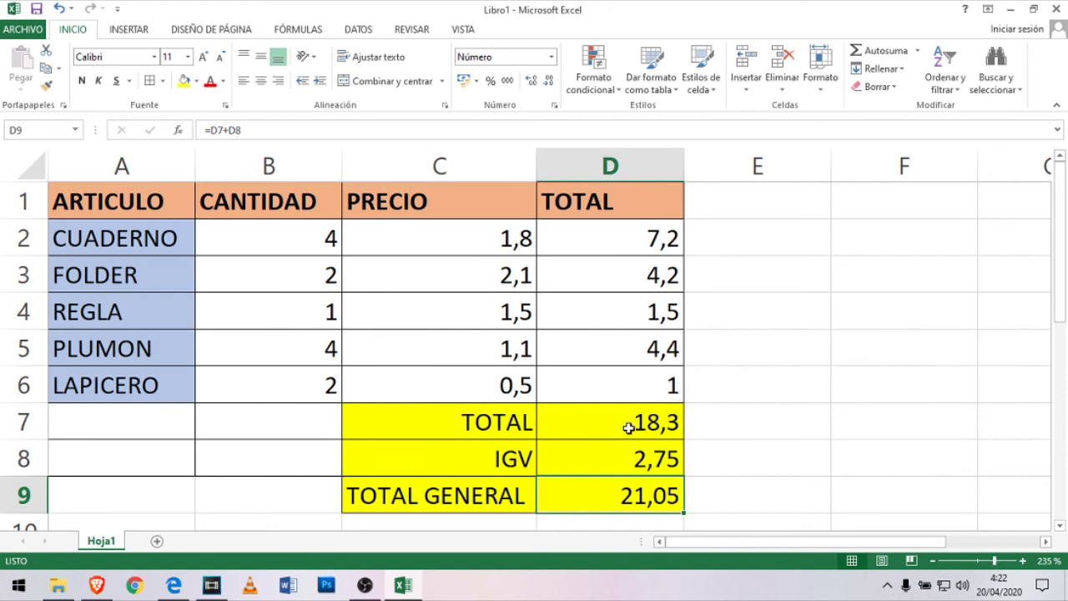
pyautogui.click(616, 244)
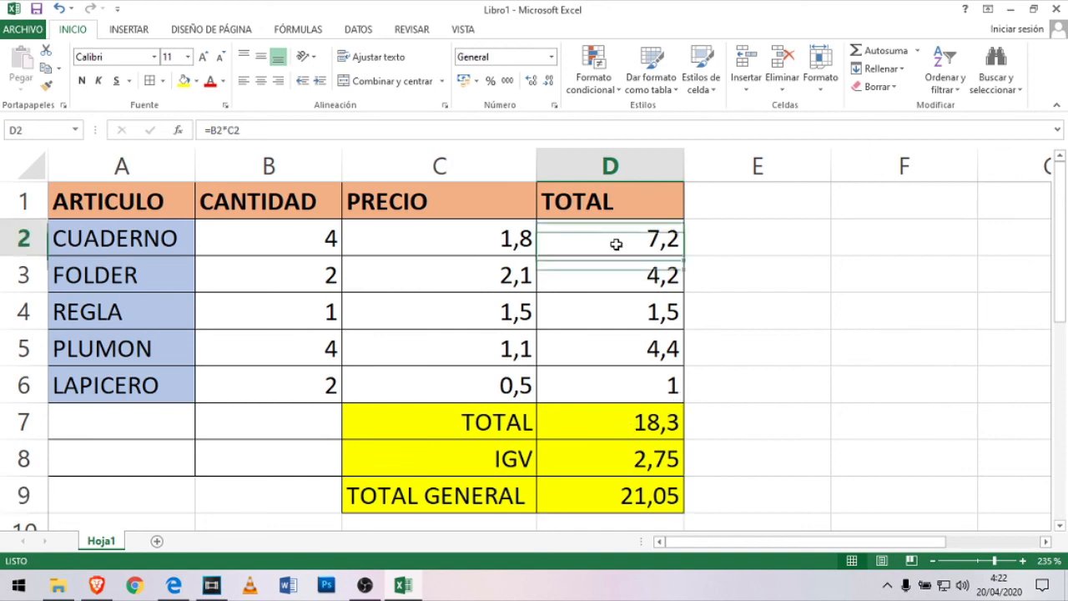
pyautogui.click(624, 422)
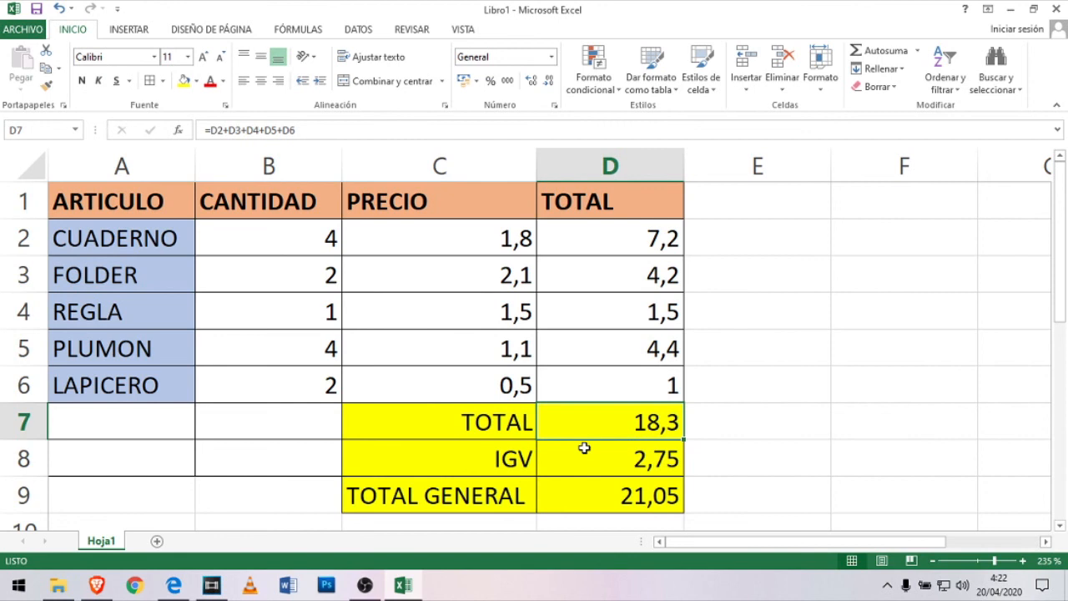
pyautogui.press('Up')
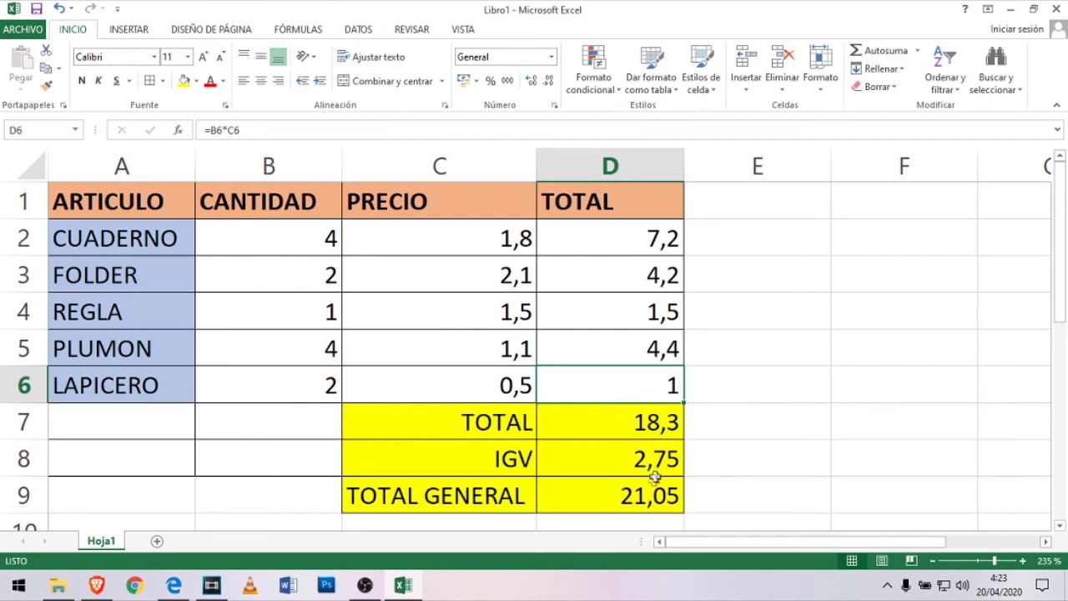
pyautogui.click(632, 496)
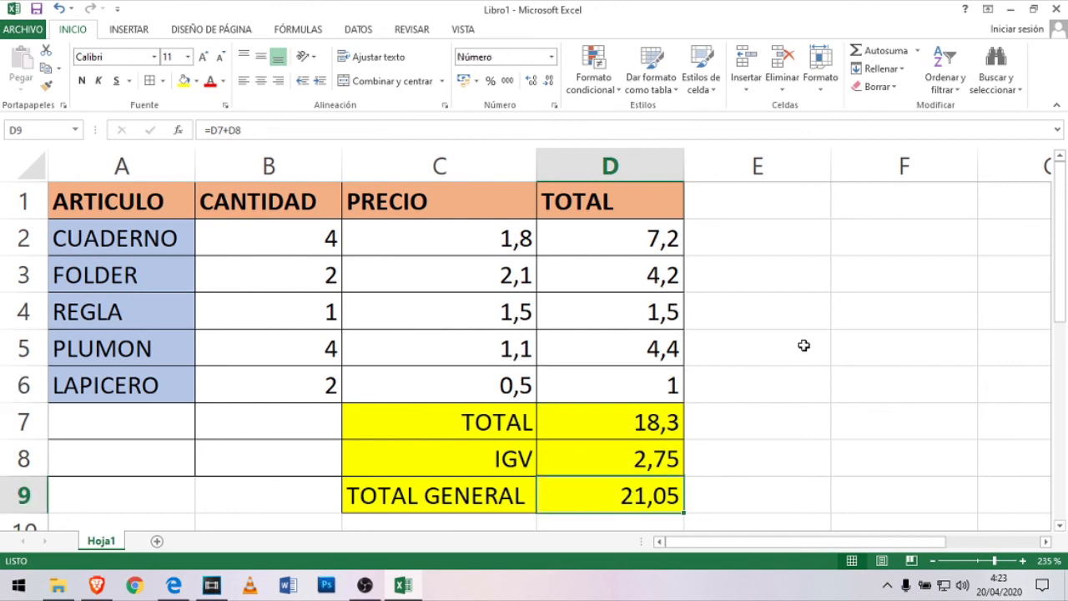